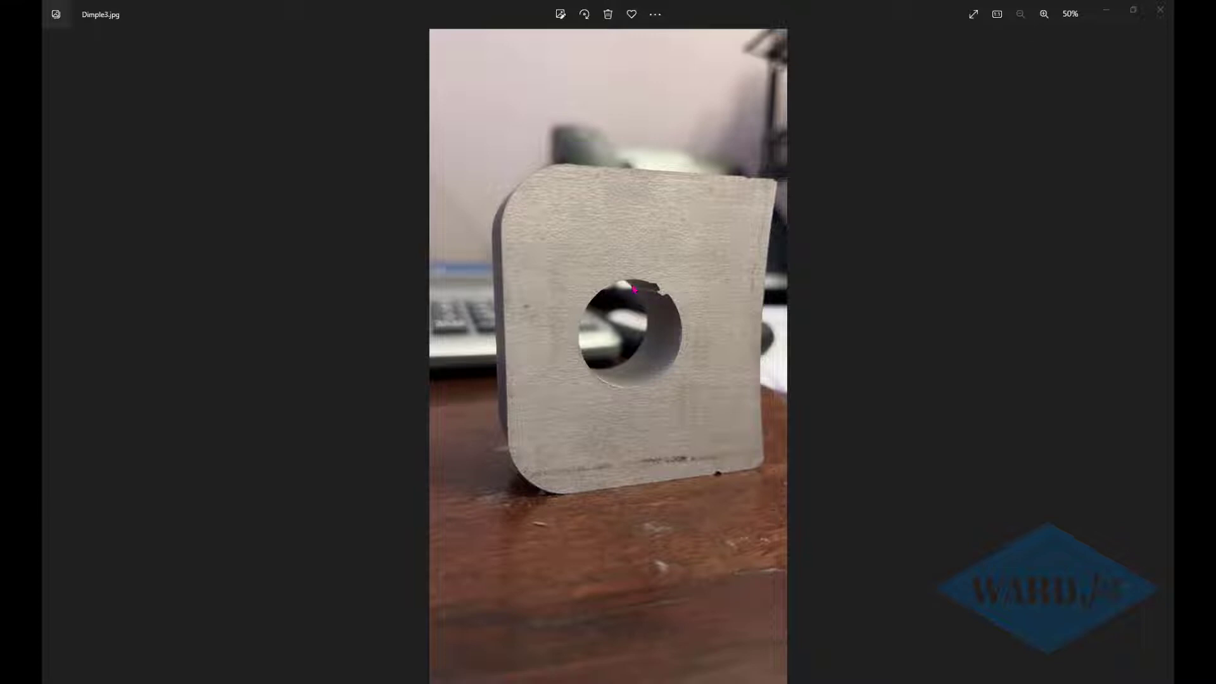
# Close the test-part photo, zoom into the hole, and change its internal lead from AIR to Inside with a 0.0500 in overcut
pyautogui.click(1159, 11)
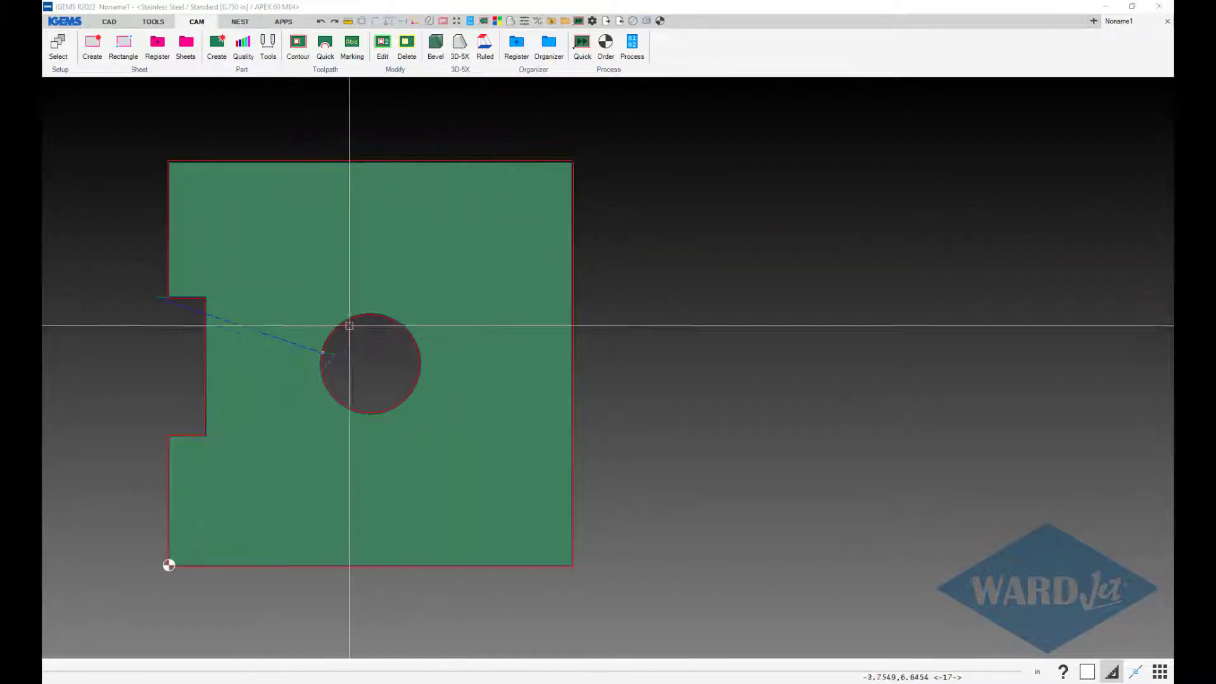
pyautogui.scroll(10, 348, 325)
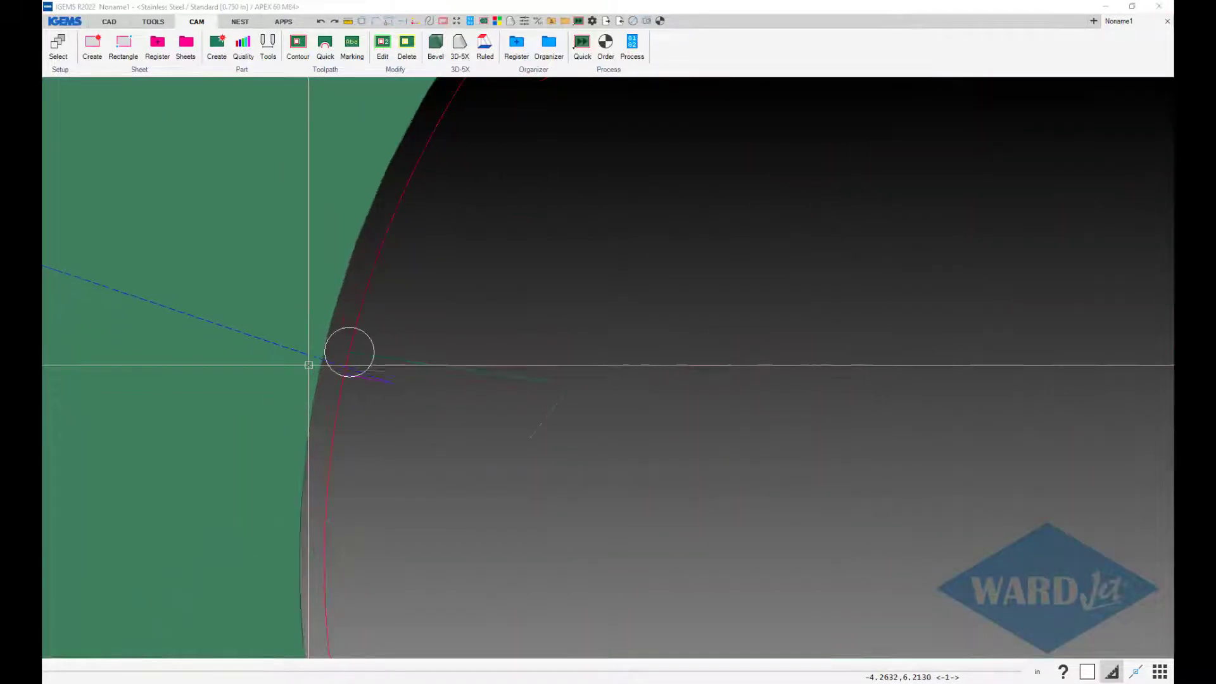
pyautogui.scroll(3, 308, 365)
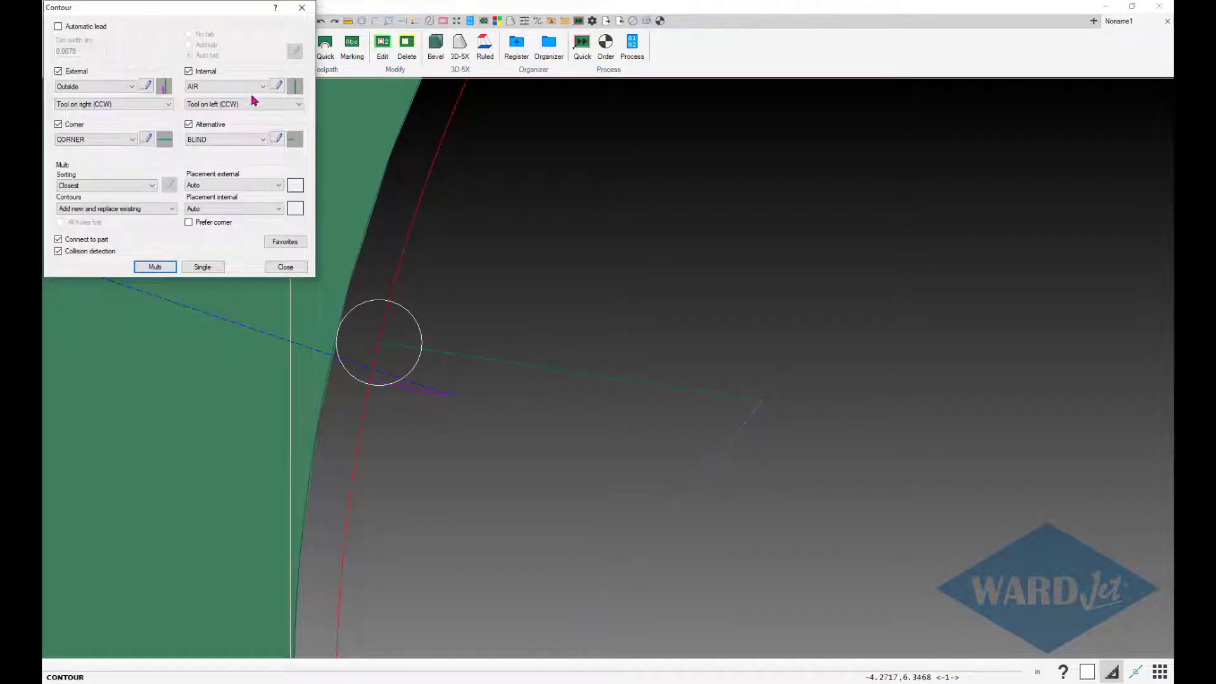
pyautogui.click(260, 86)
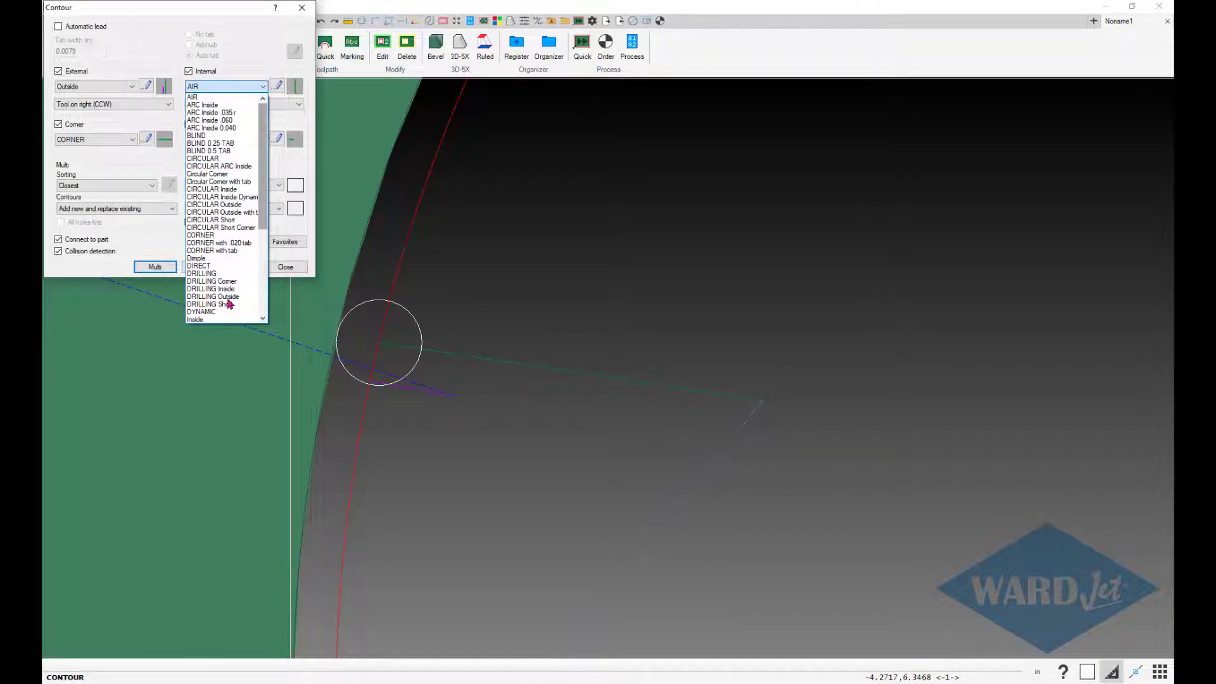
pyautogui.click(197, 319)
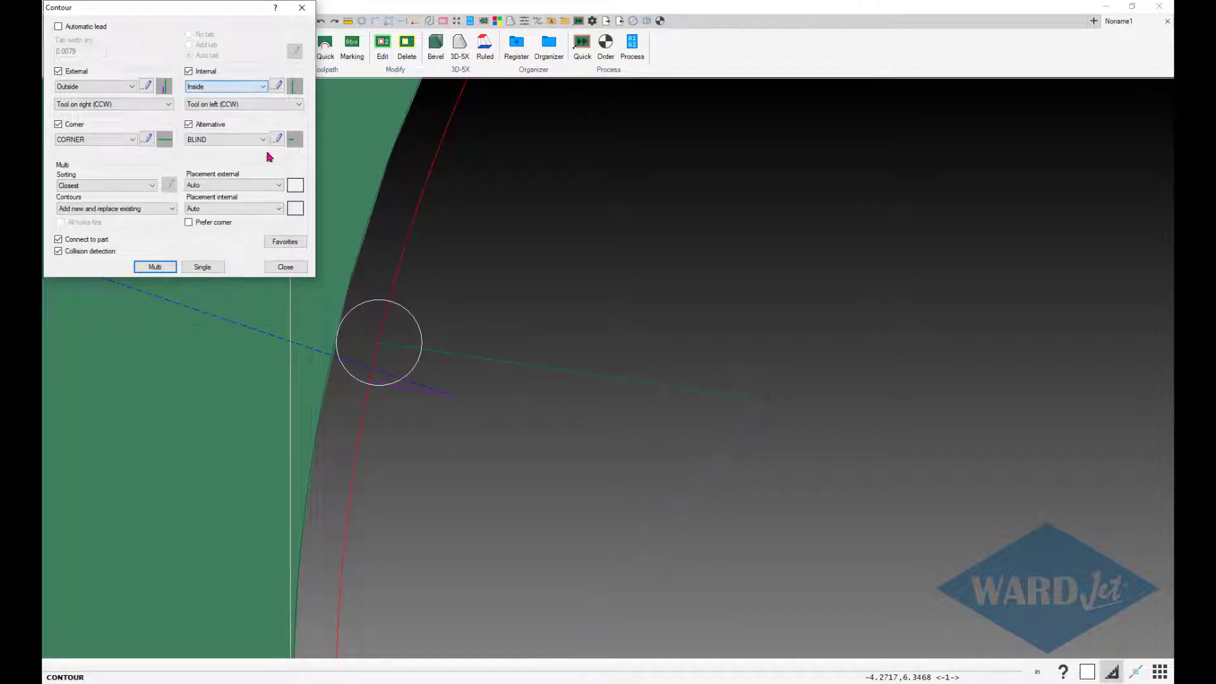
pyautogui.click(277, 87)
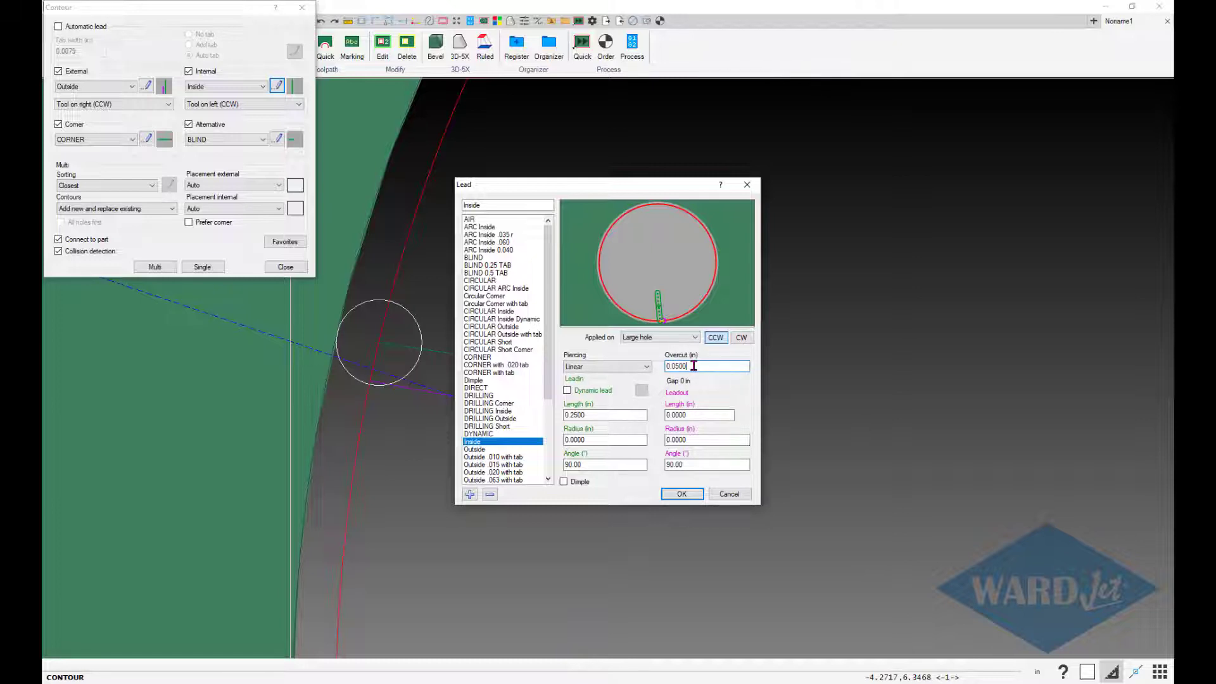
pyautogui.click(682, 494)
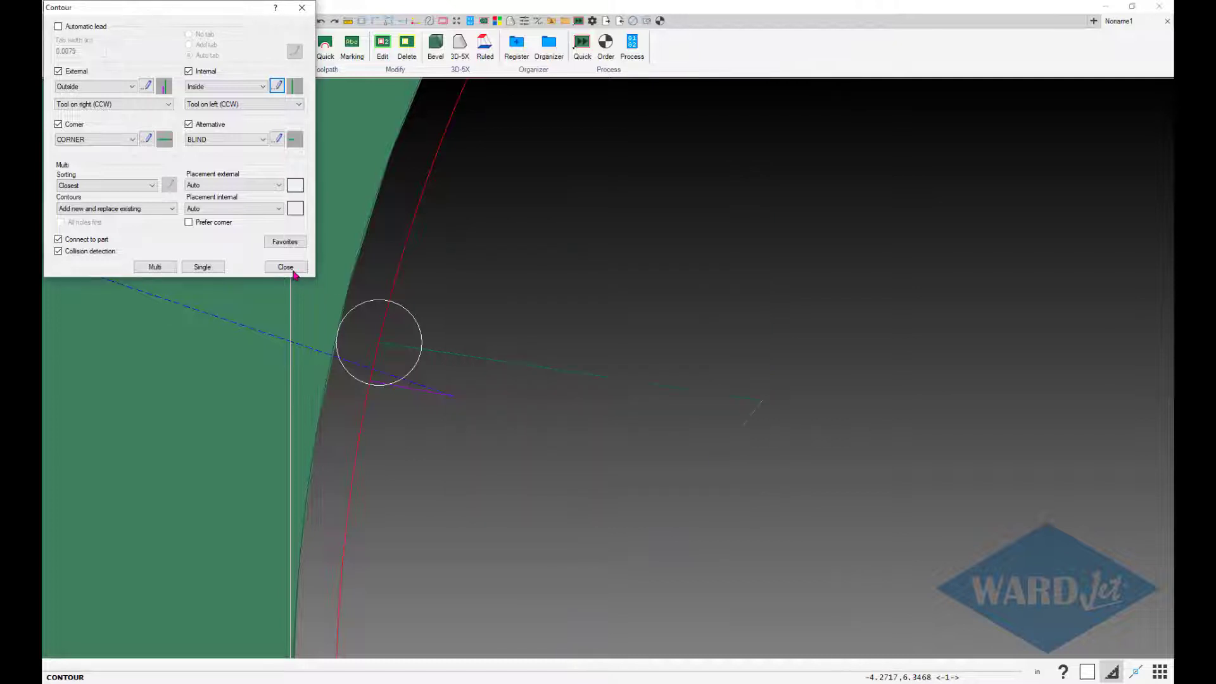
pyautogui.click(286, 267)
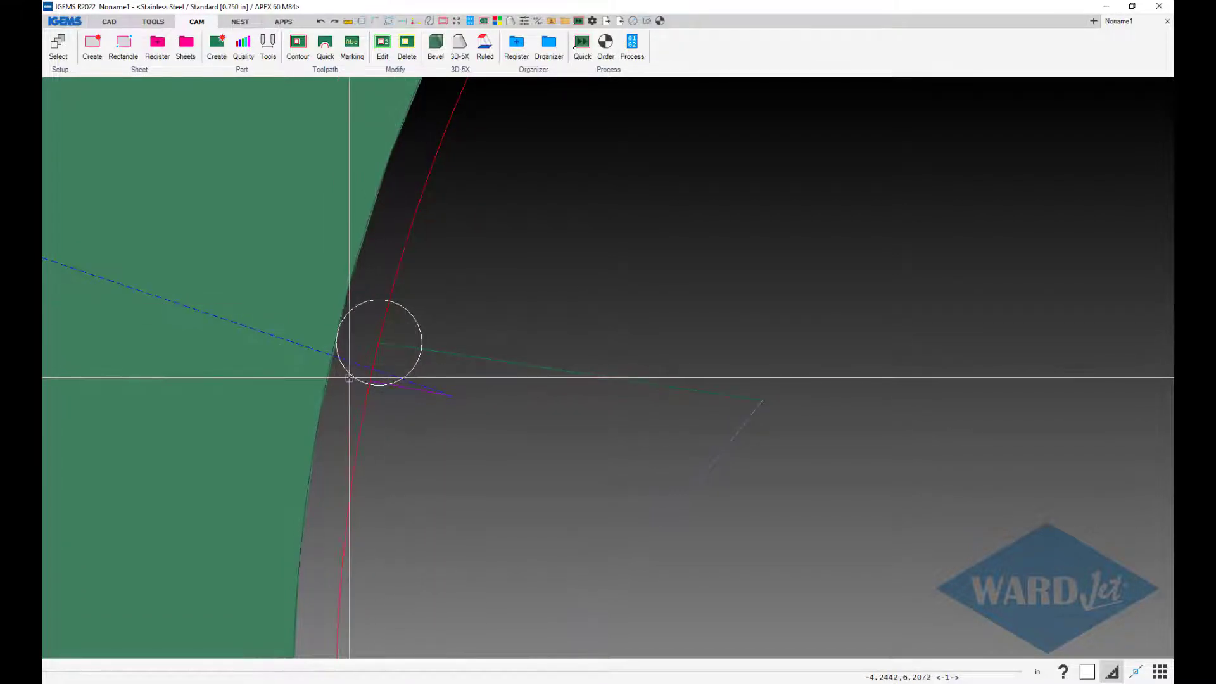
# Zoom out, process the part and start the cutting simulation
pyautogui.scroll(-1, 661, 269)
pyautogui.scroll(-2, 661, 270)
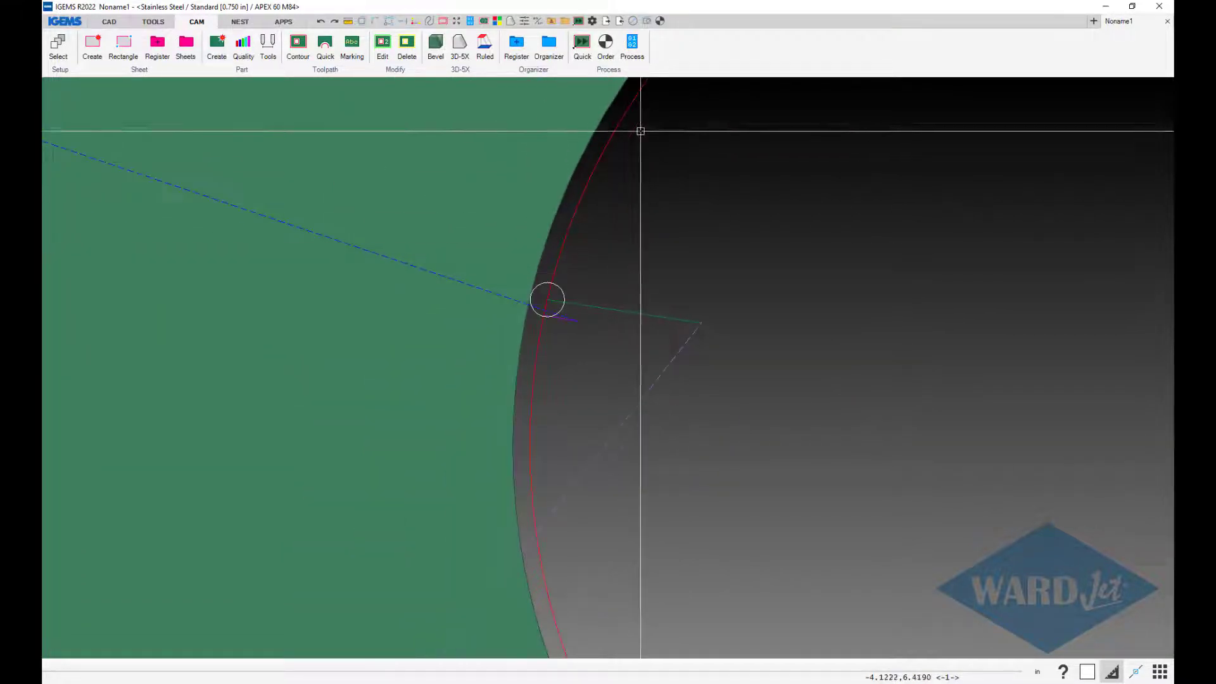
pyautogui.click(631, 45)
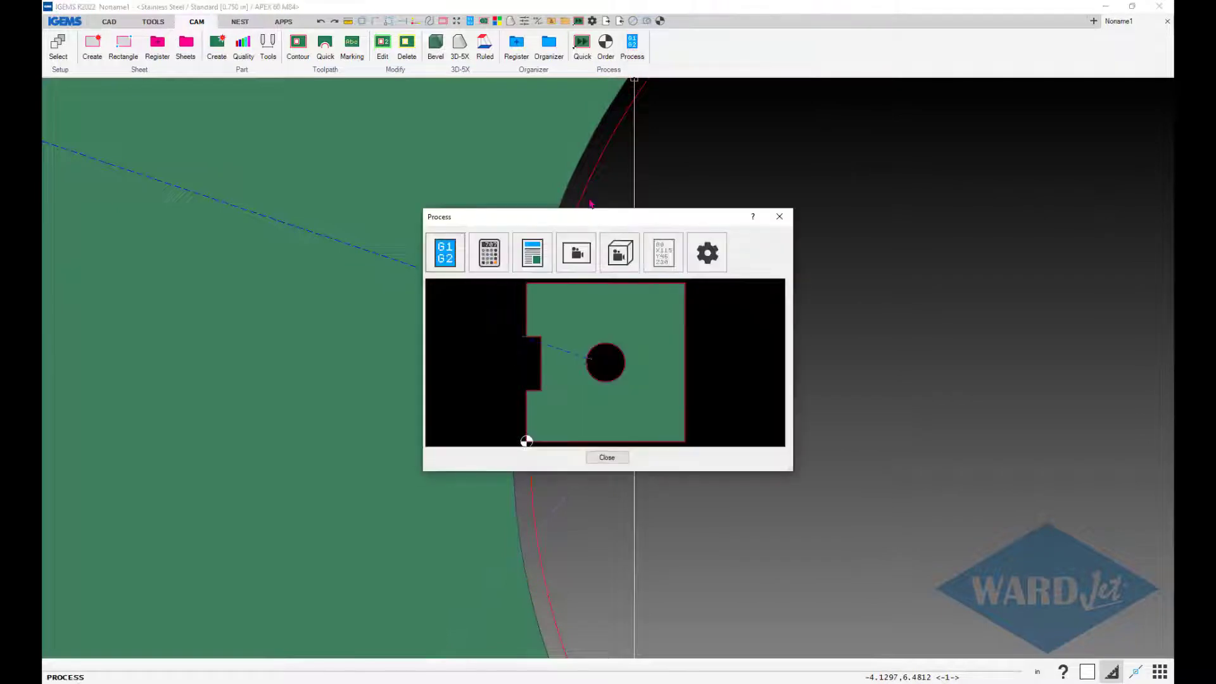
pyautogui.click(576, 253)
# Step the simulation through the hole's G-code lines N420 to N500
pyautogui.click(235, 321)
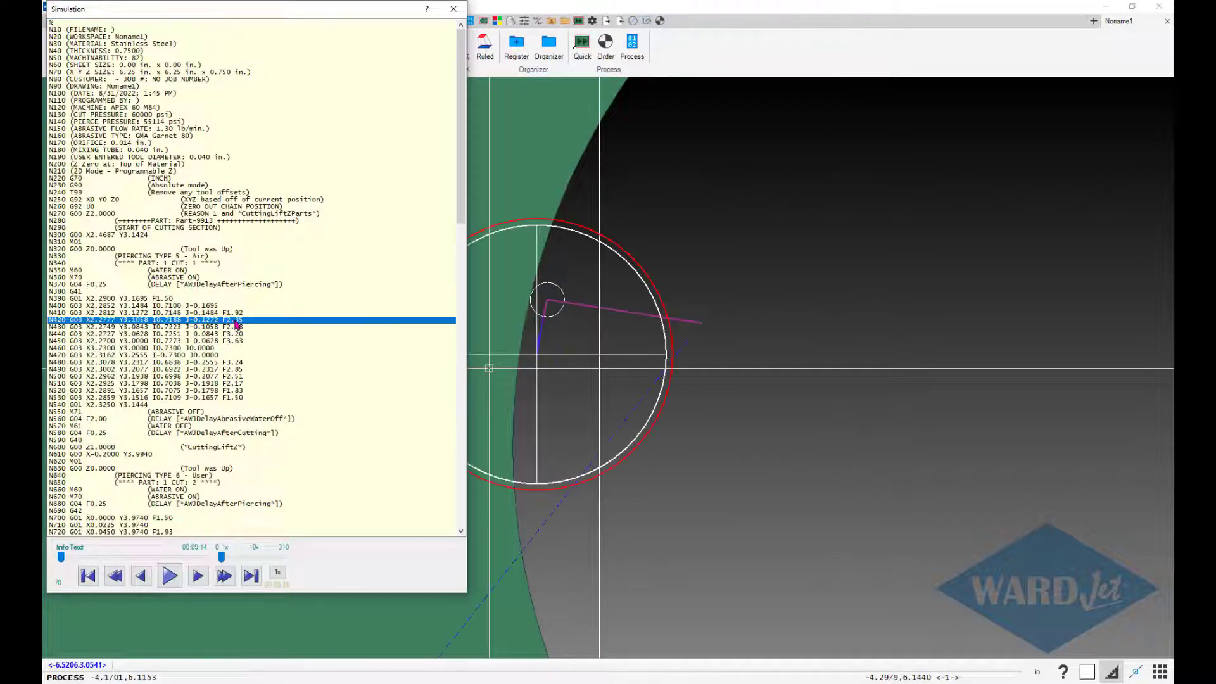
pyautogui.click(237, 342)
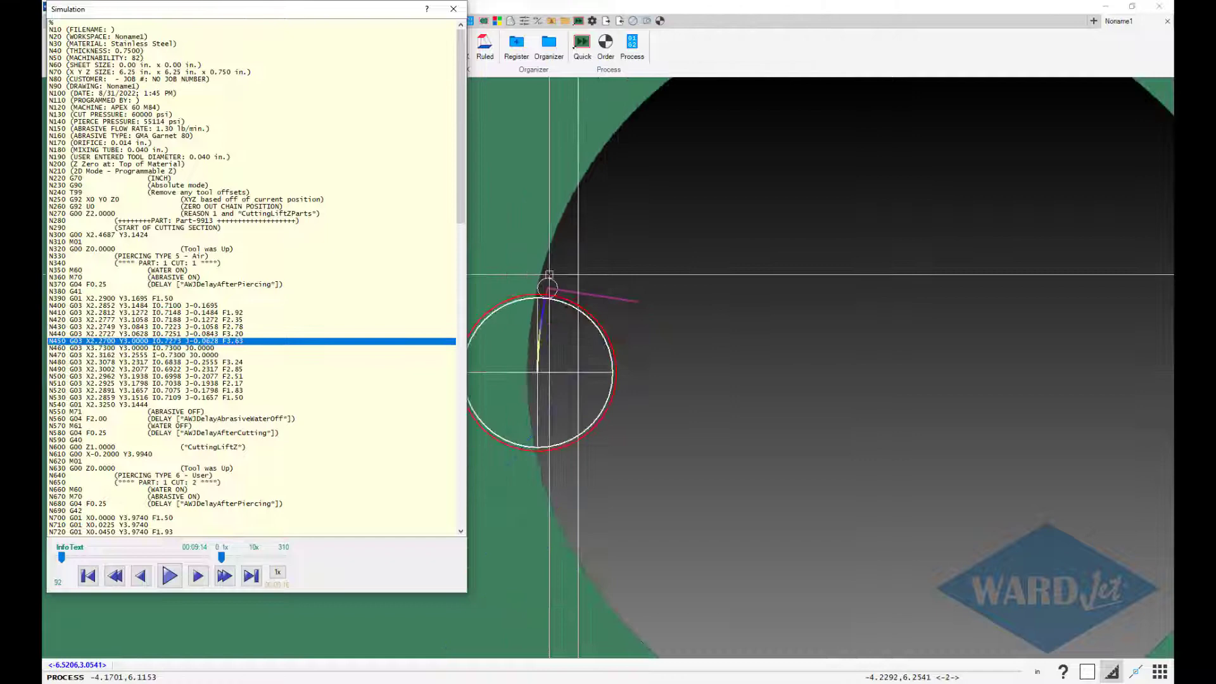
pyautogui.click(239, 355)
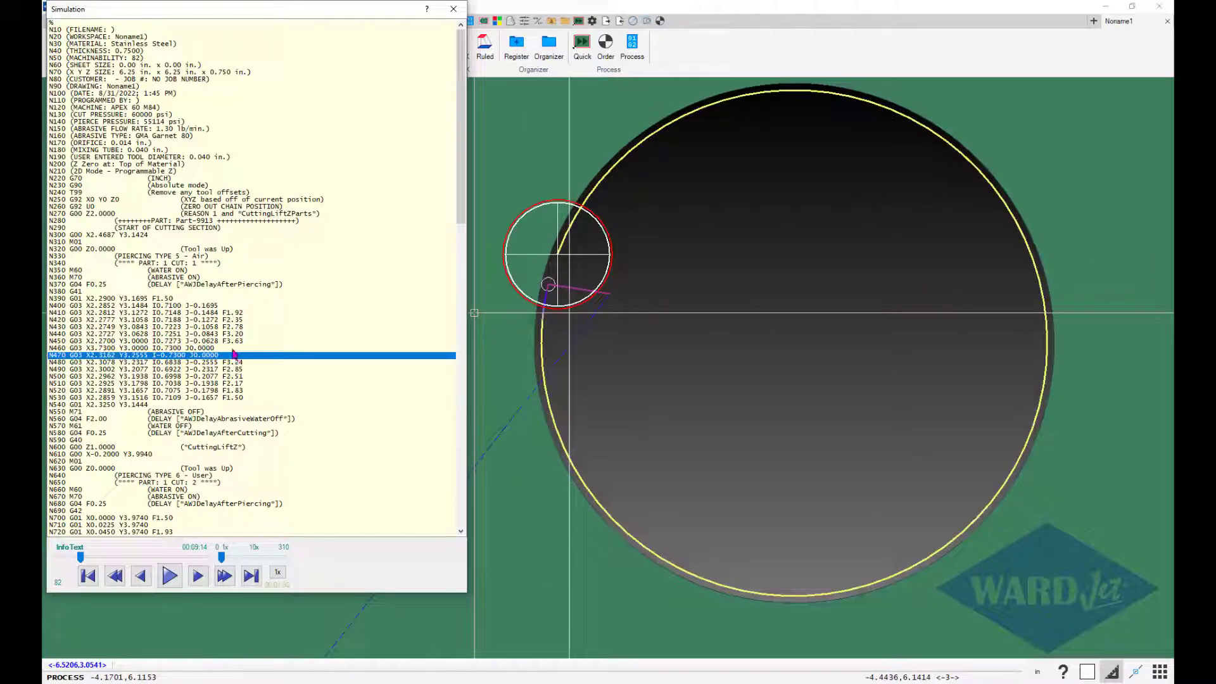
pyautogui.click(235, 342)
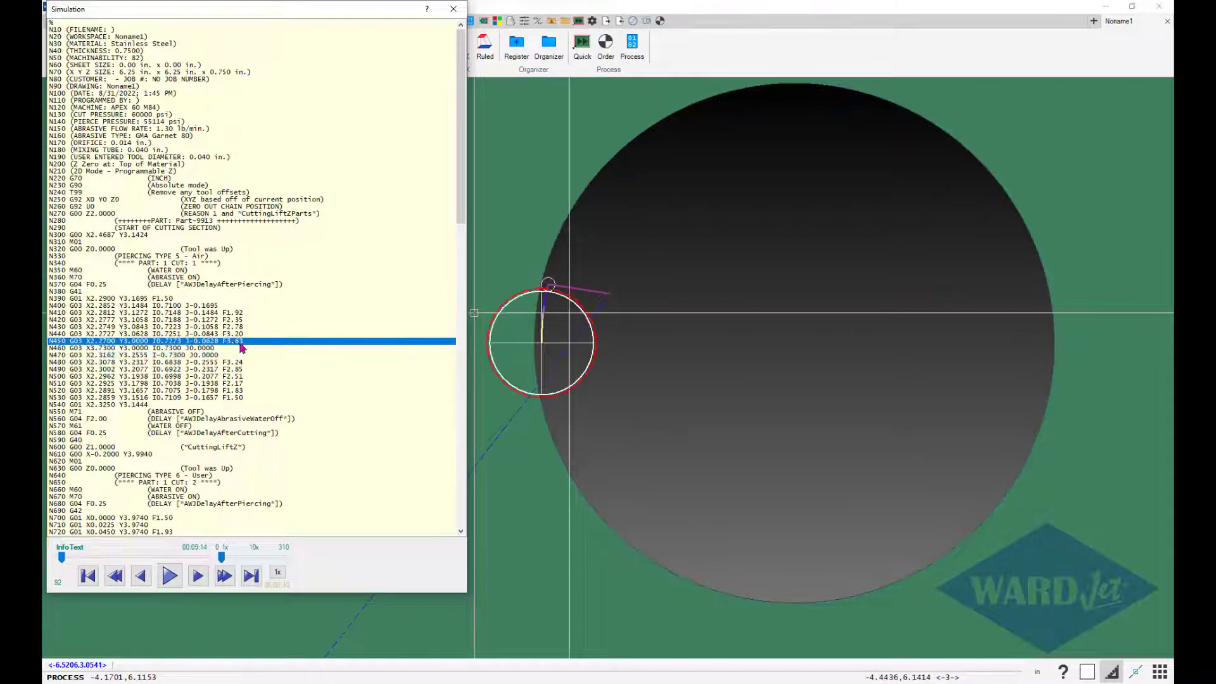
pyautogui.click(238, 349)
pyautogui.click(238, 355)
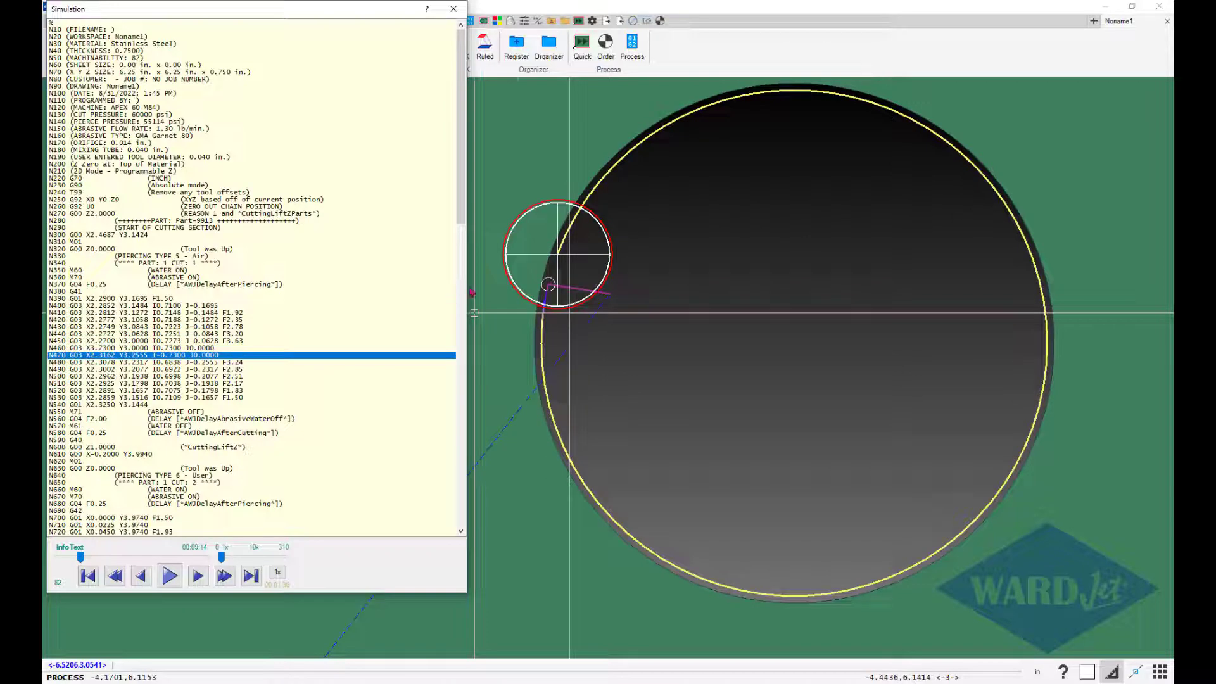
pyautogui.scroll(6, 474, 313)
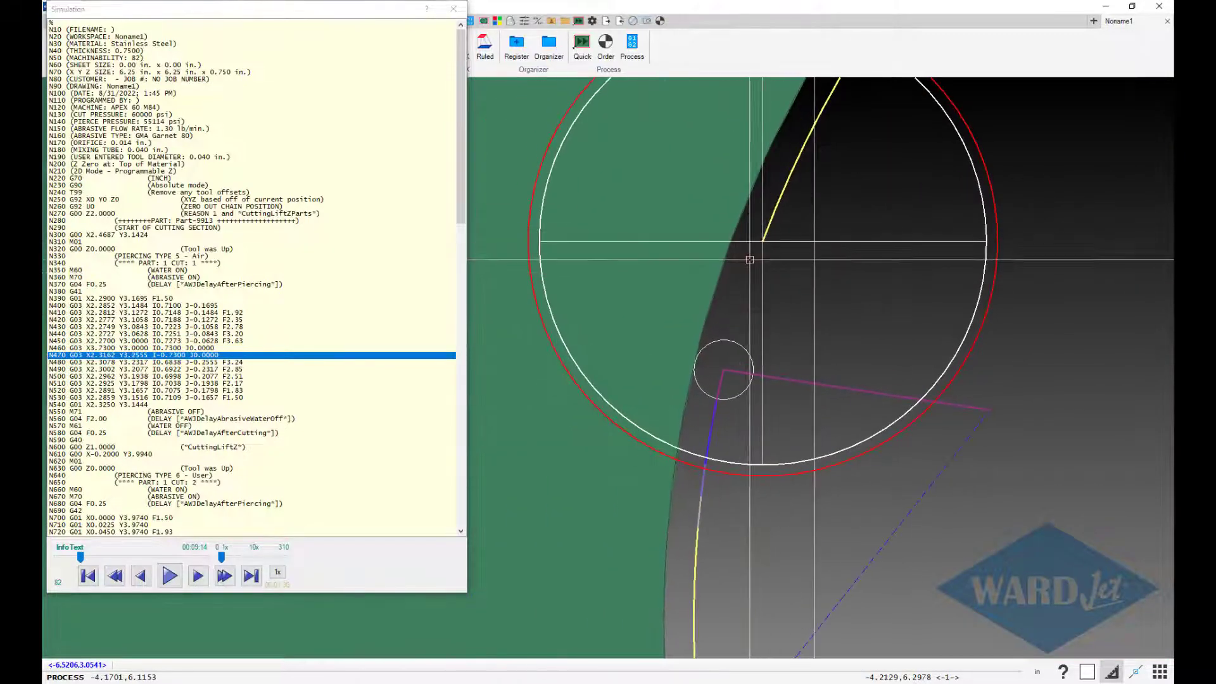
pyautogui.click(238, 364)
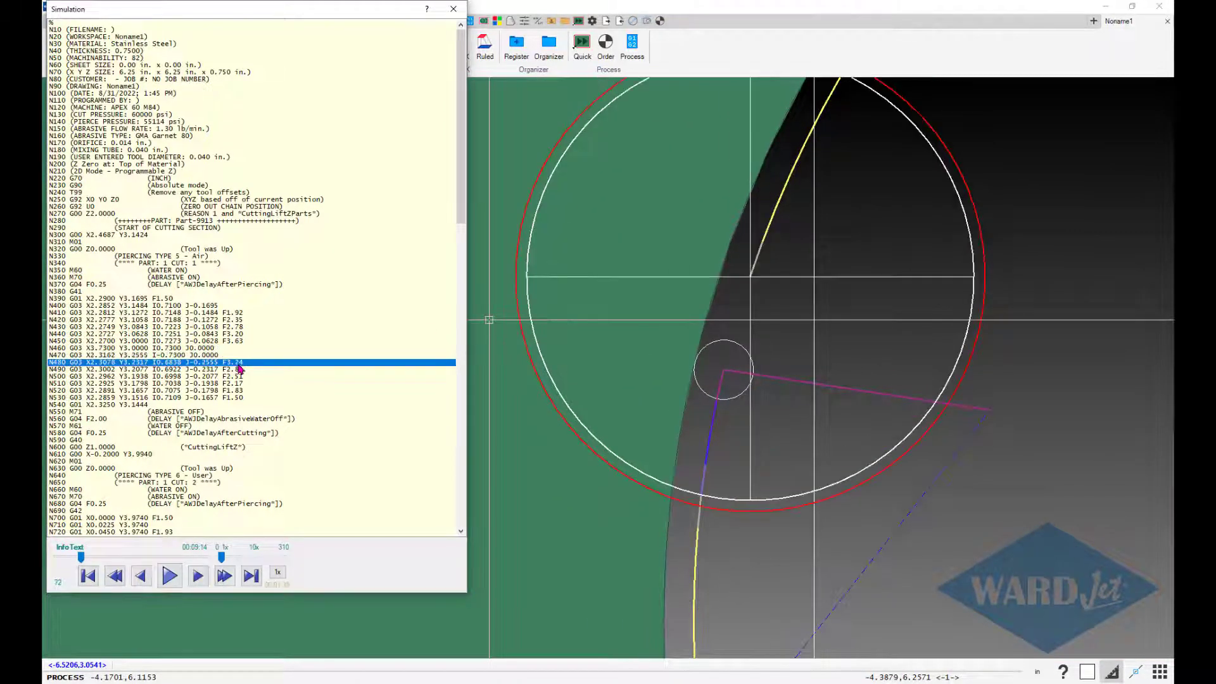
pyautogui.click(237, 370)
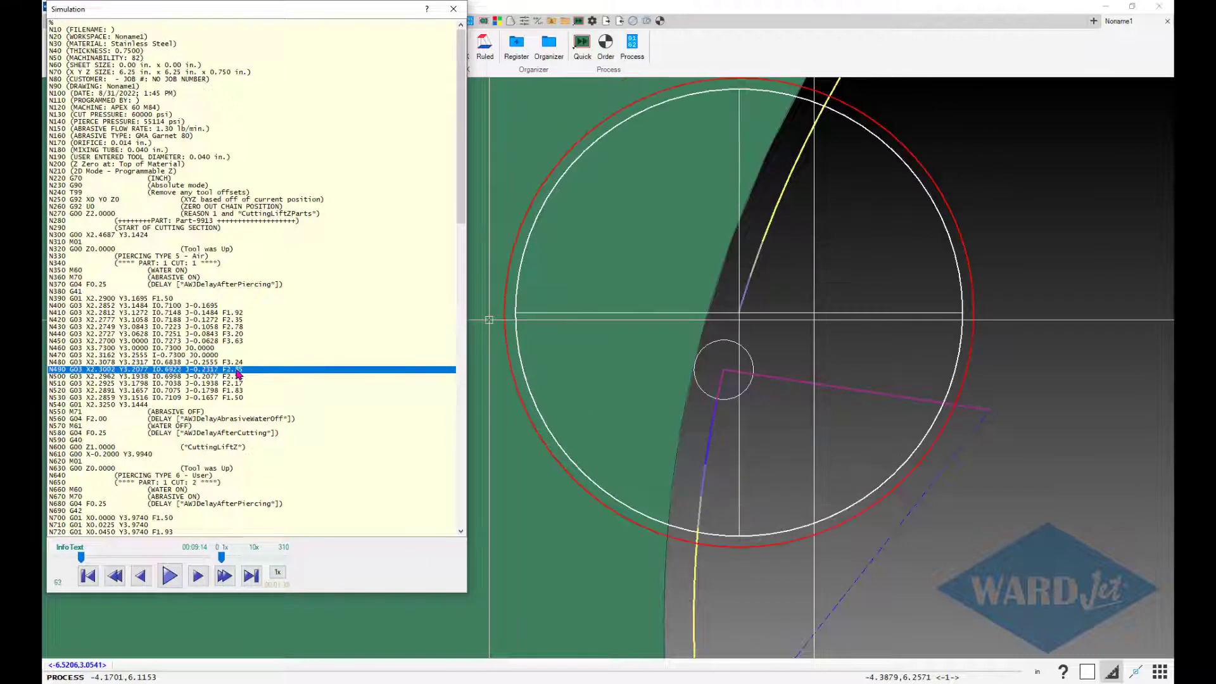
pyautogui.click(237, 377)
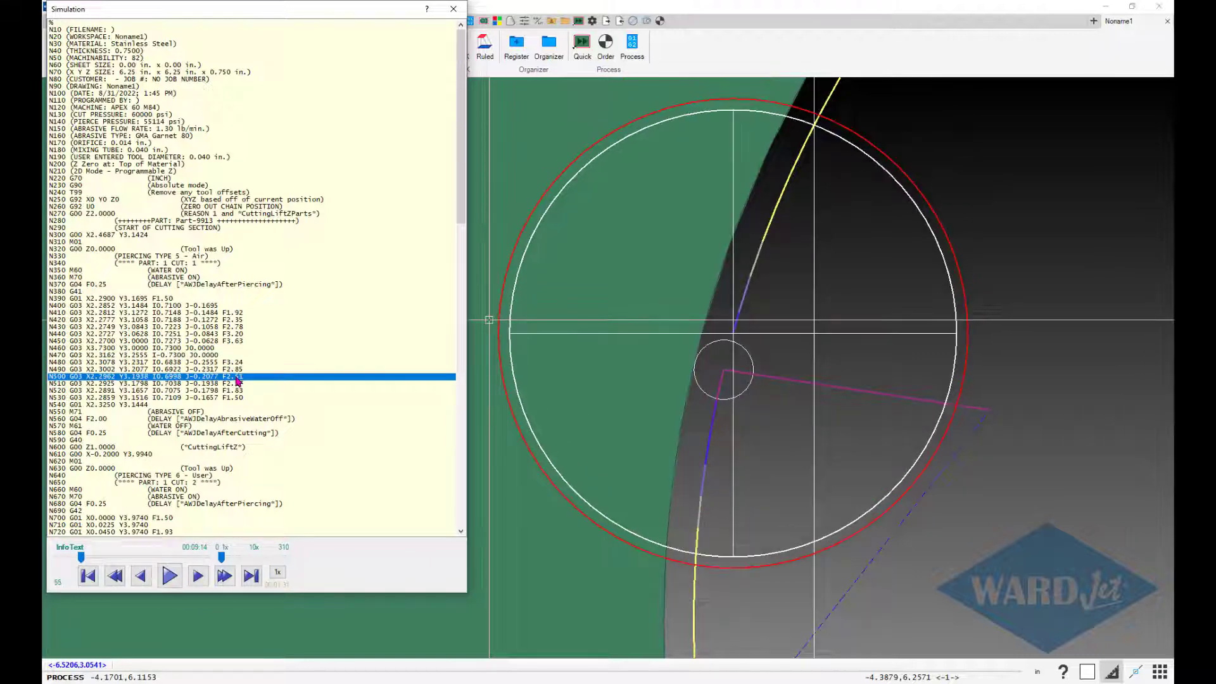
pyautogui.click(235, 367)
pyautogui.click(234, 378)
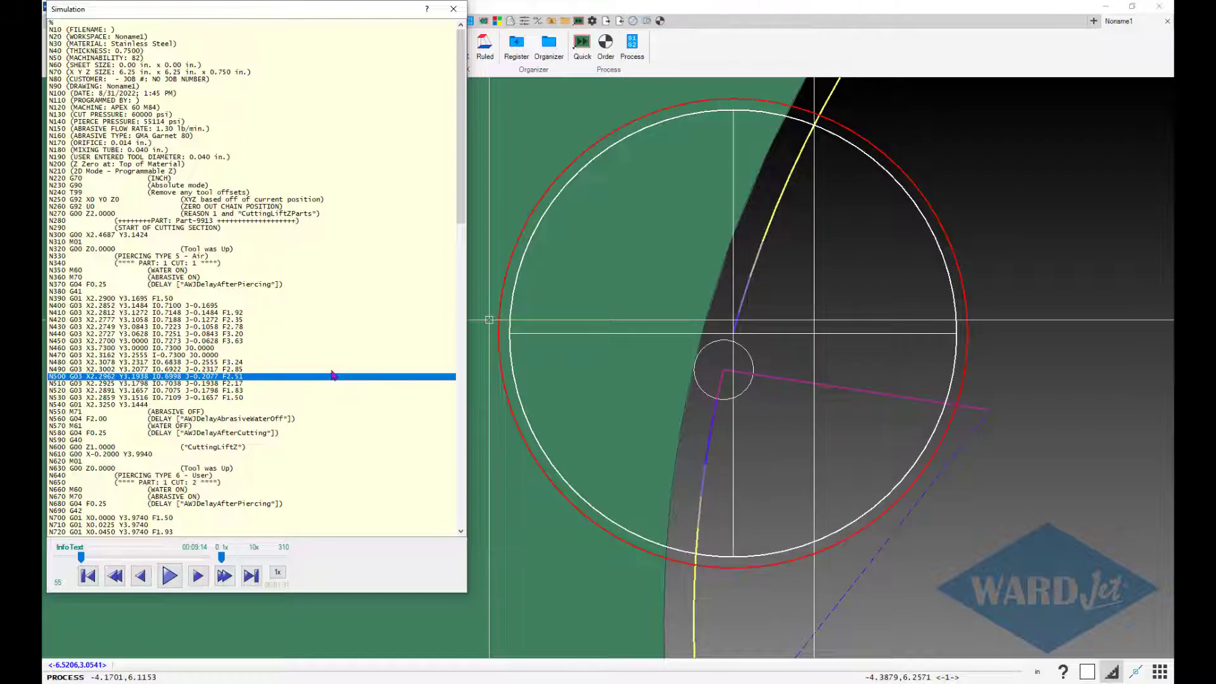
# Advance the simulation to block N510 and scroll through the surrounding G-code
pyautogui.scroll(6, 728, 329)
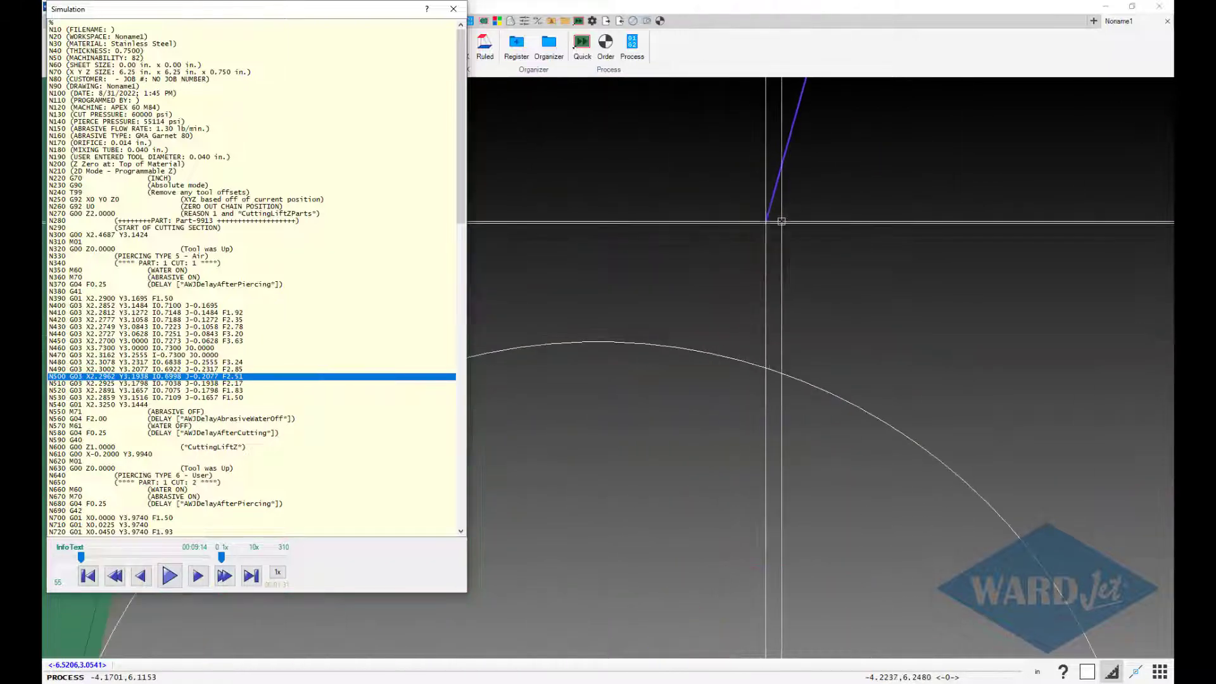
pyautogui.click(242, 384)
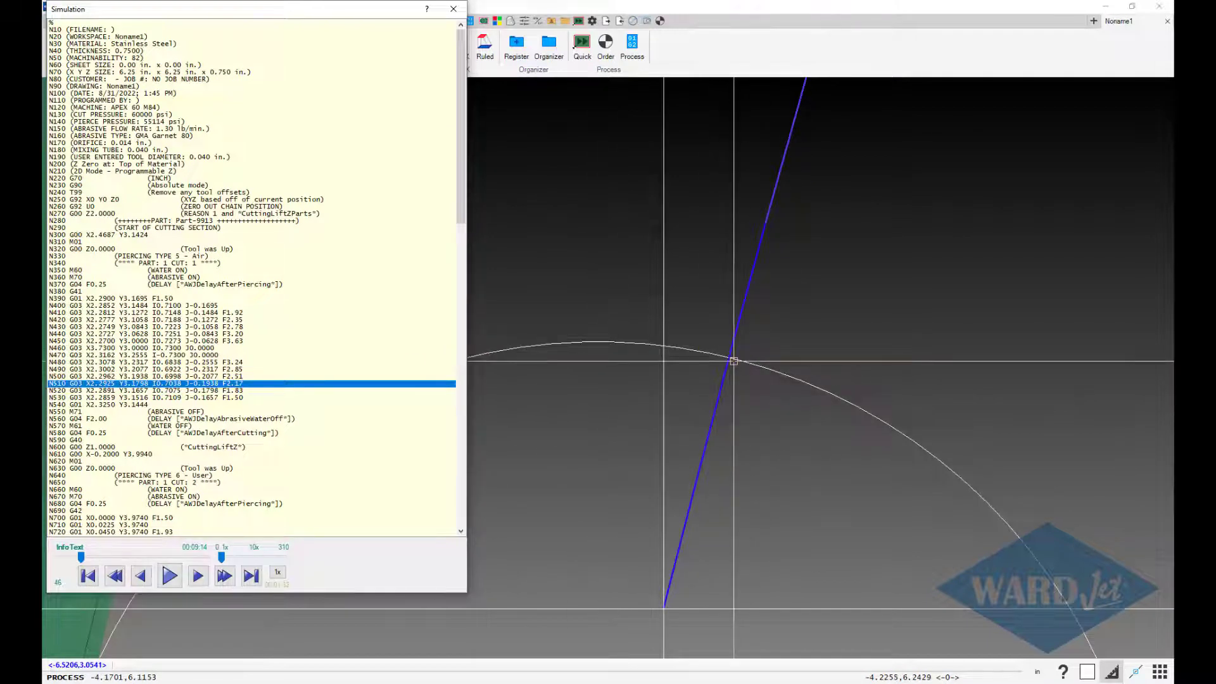
pyautogui.scroll(2, 728, 361)
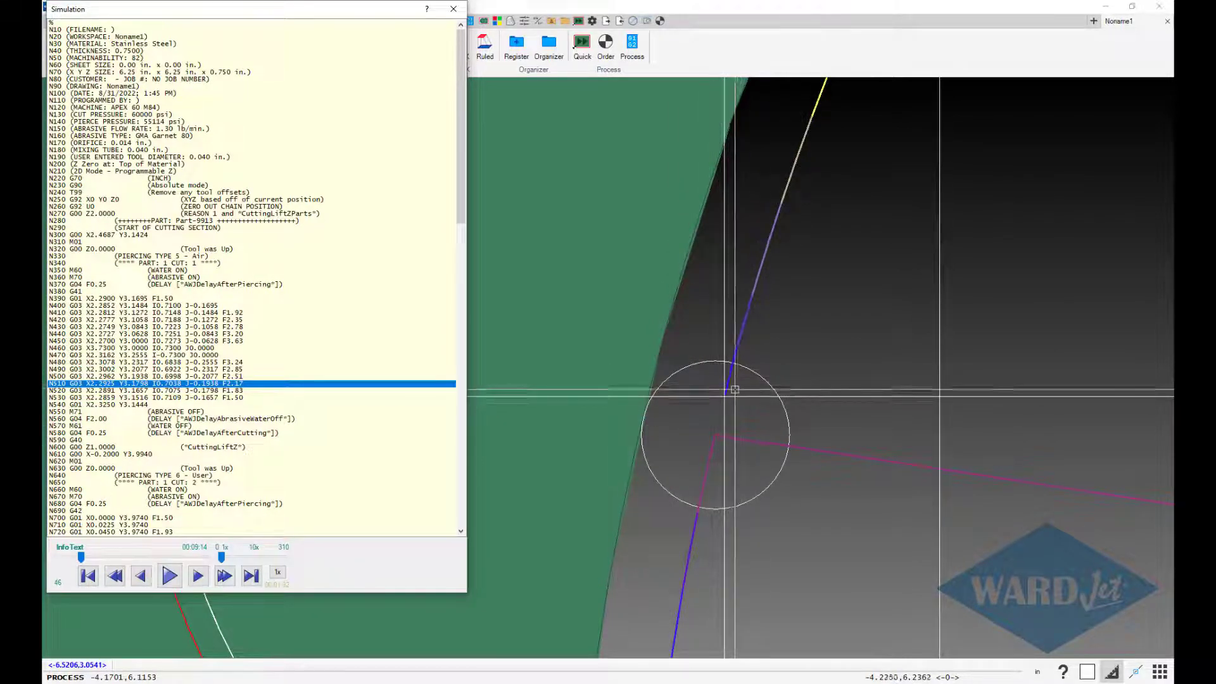
pyautogui.scroll(2, 724, 373)
pyautogui.scroll(3, 726, 318)
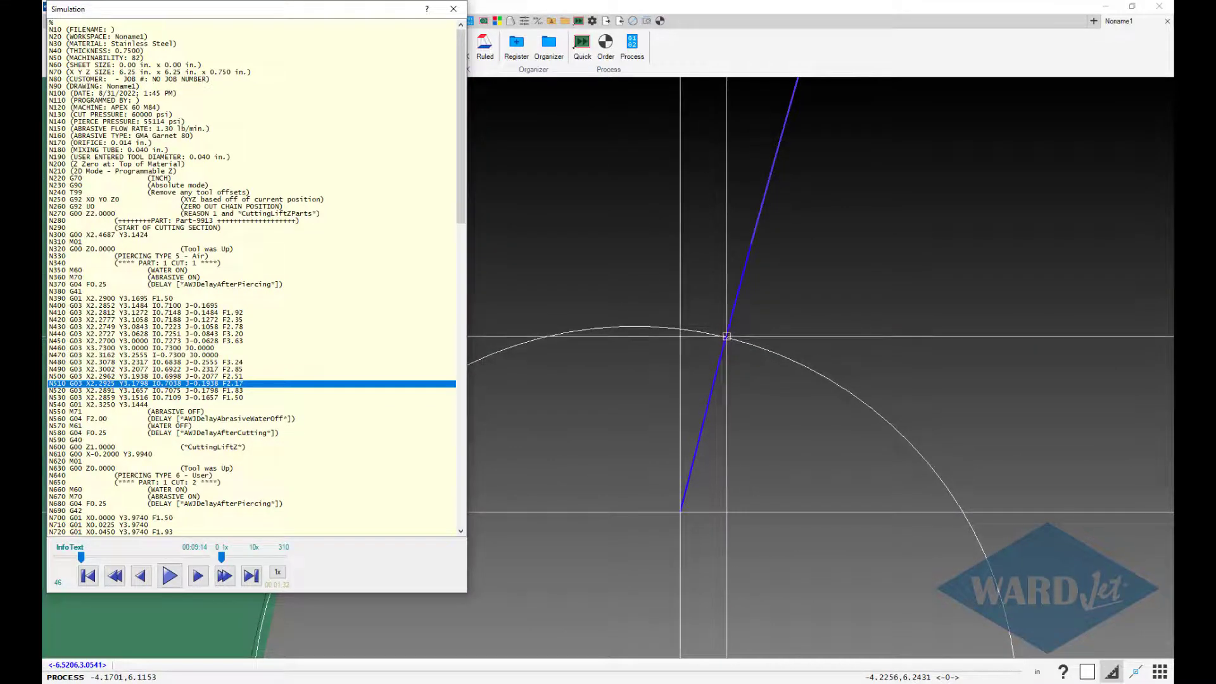
pyautogui.scroll(-2, 726, 336)
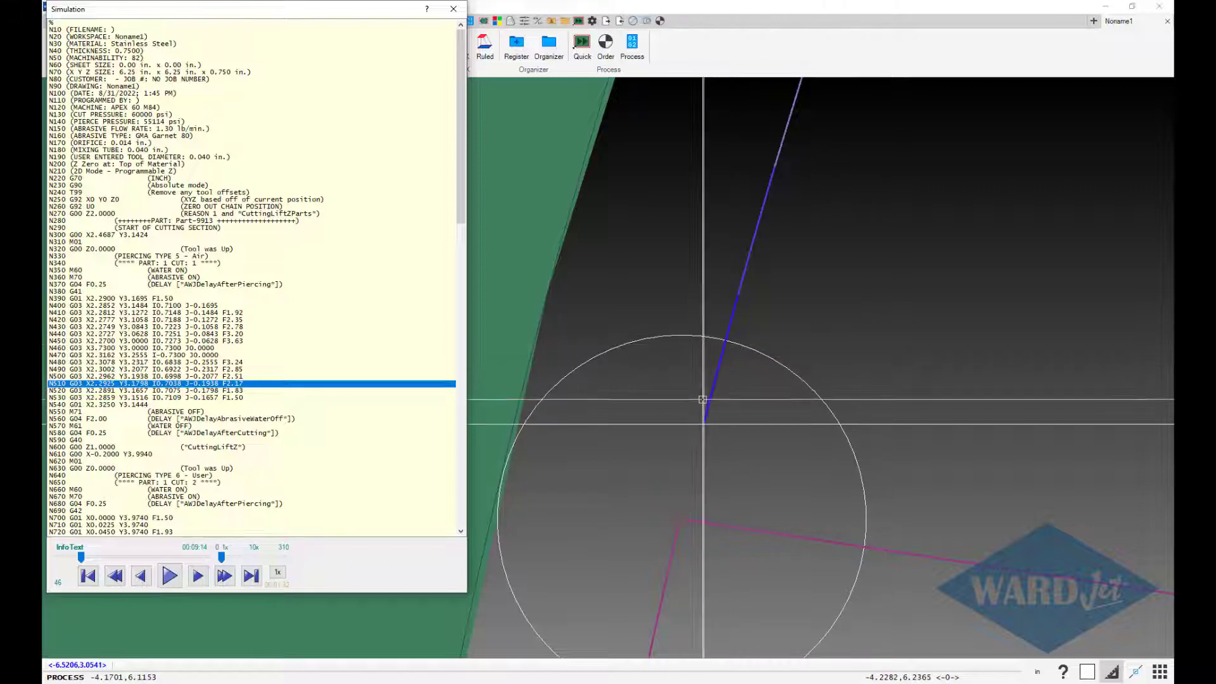
pyautogui.scroll(-2, 705, 405)
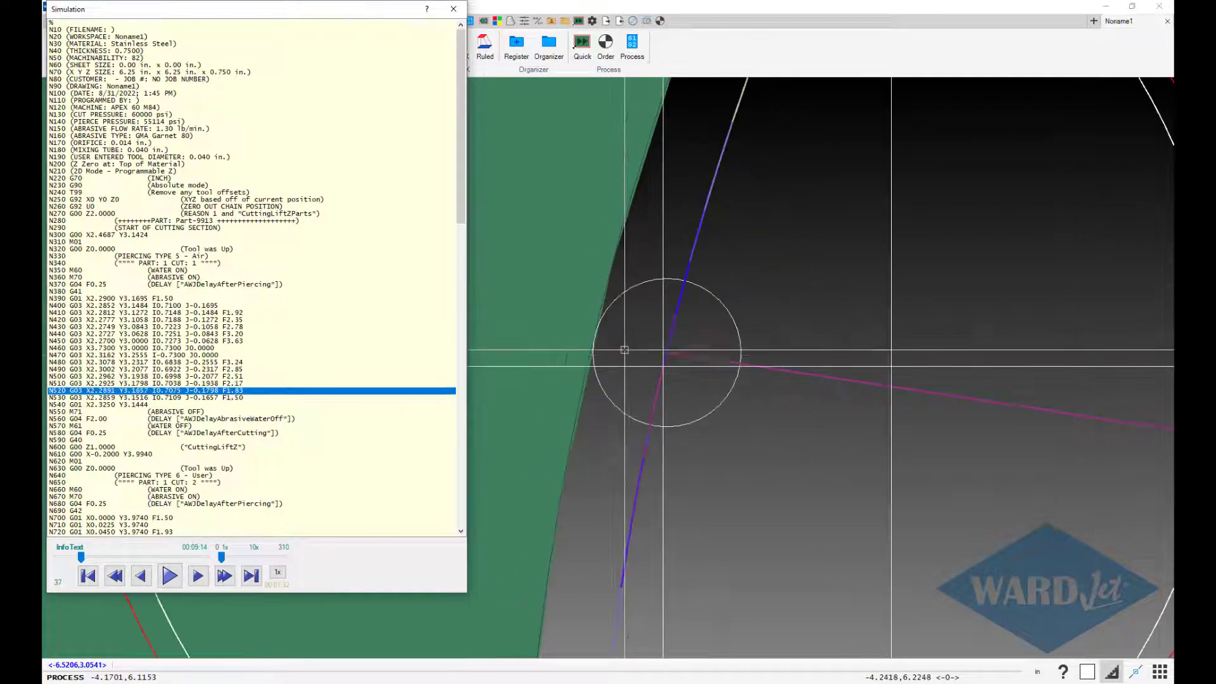
# Step back and forth through the hole's G03 arc blocks N480–N530, stopping at N510
pyautogui.click(235, 390)
pyautogui.click(235, 397)
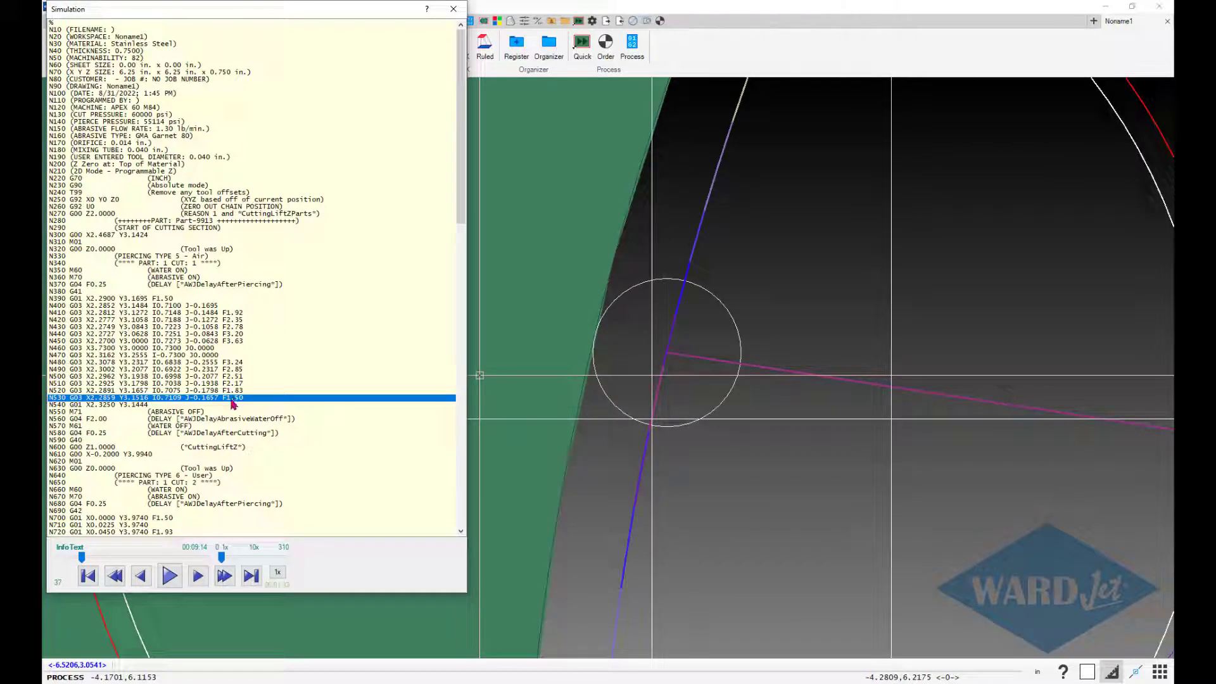
pyautogui.click(235, 377)
pyautogui.click(235, 369)
pyautogui.click(234, 365)
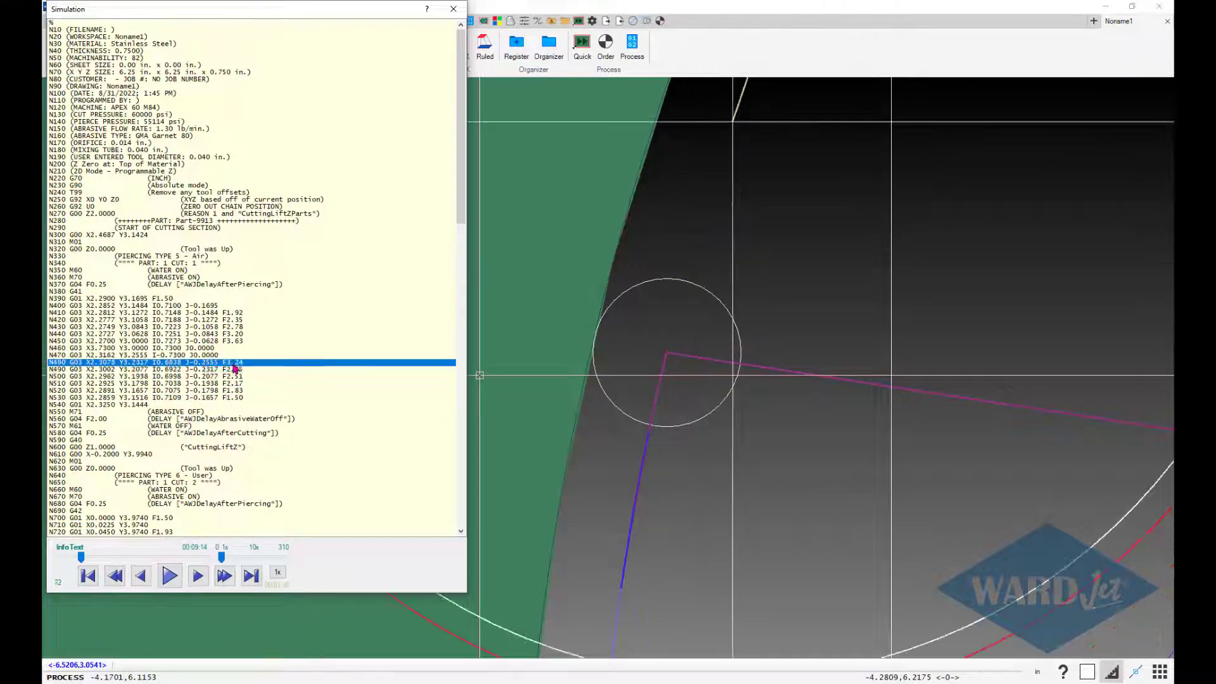
pyautogui.click(234, 371)
pyautogui.click(235, 377)
pyautogui.click(235, 384)
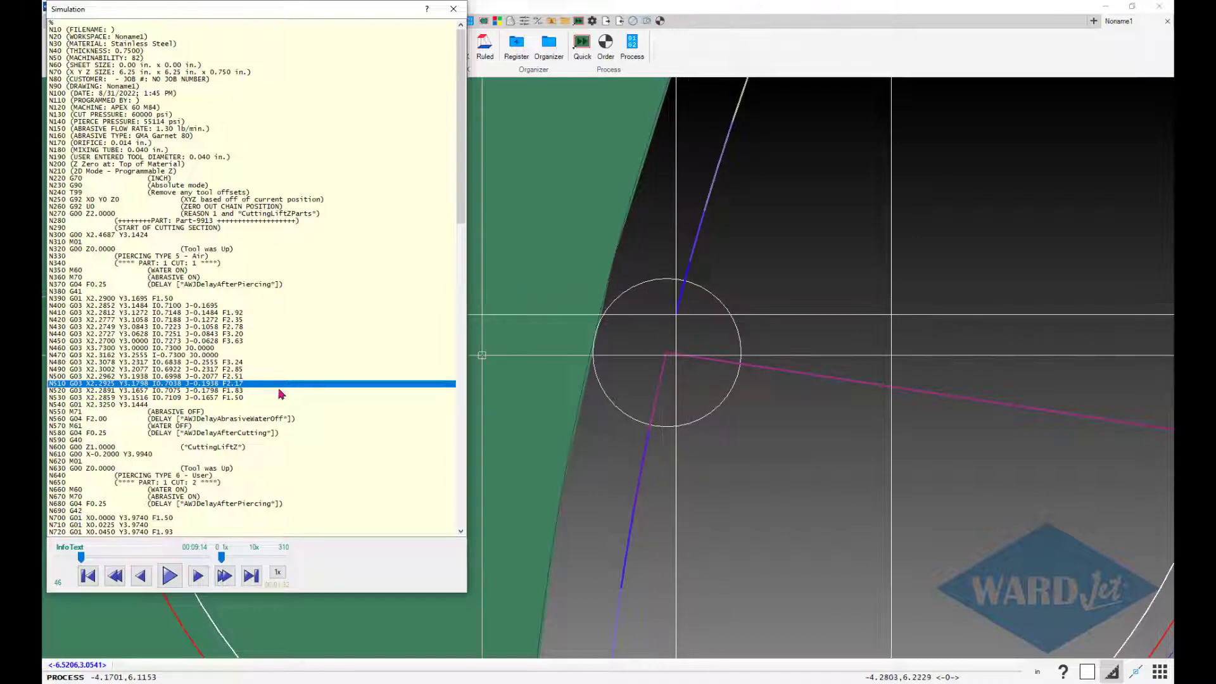
pyautogui.click(237, 396)
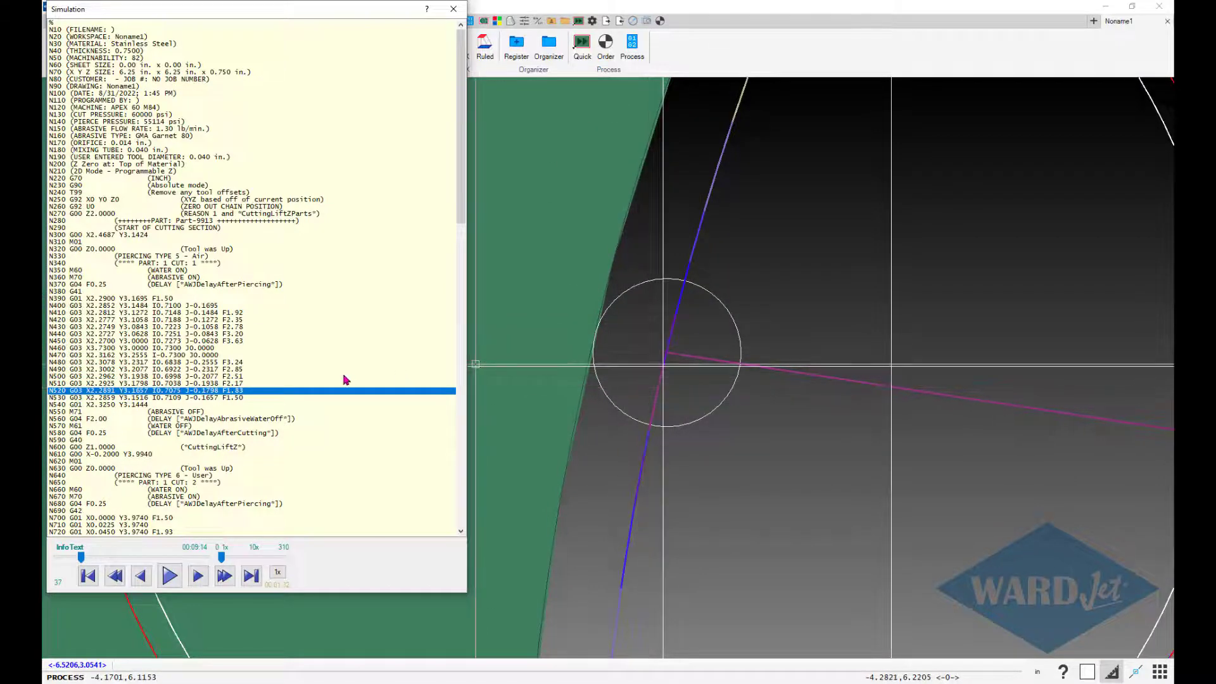
pyautogui.click(240, 397)
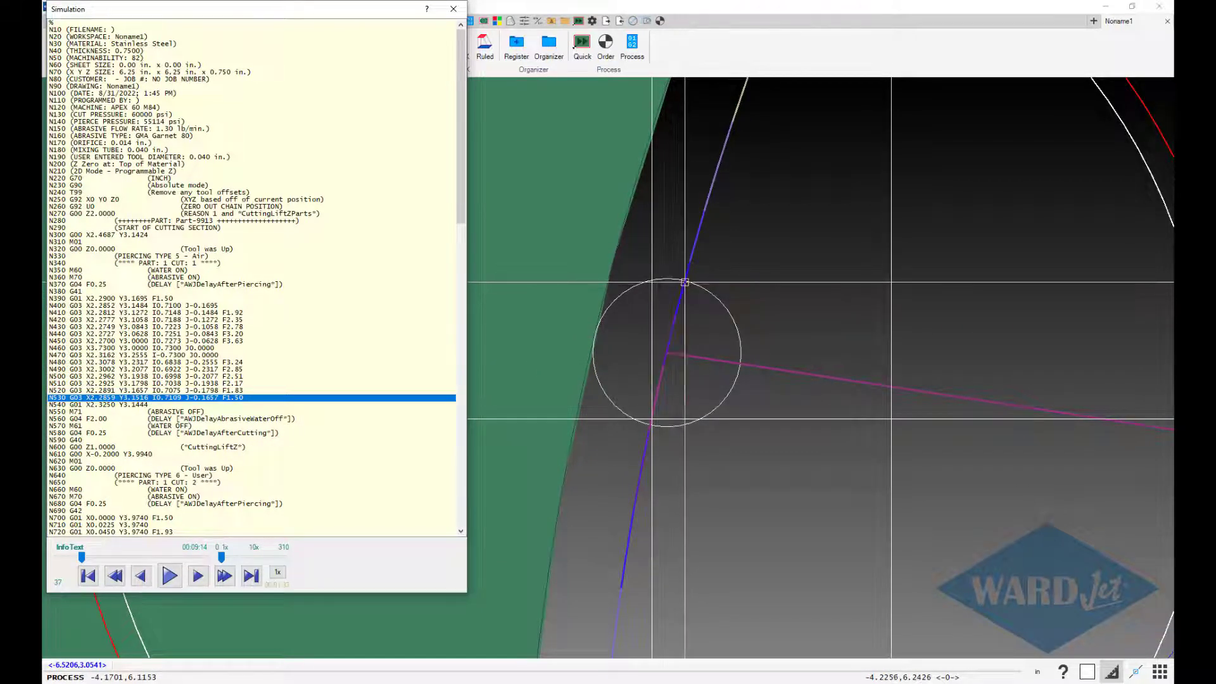
pyautogui.click(238, 391)
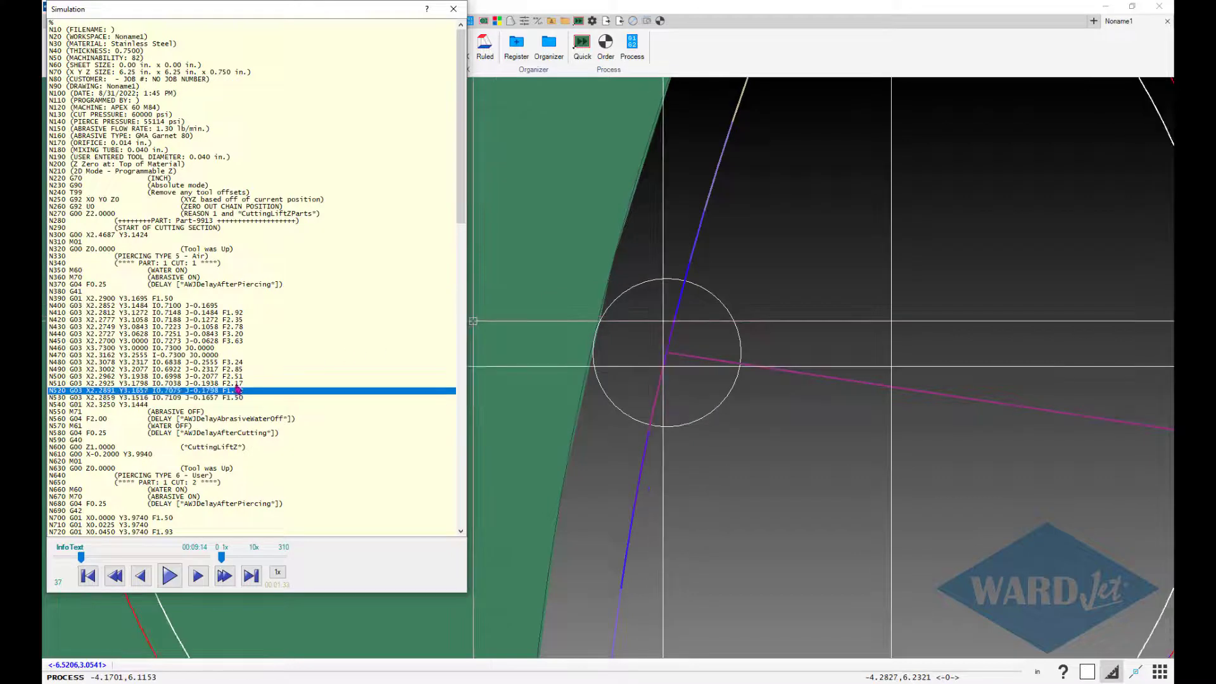
pyautogui.click(243, 383)
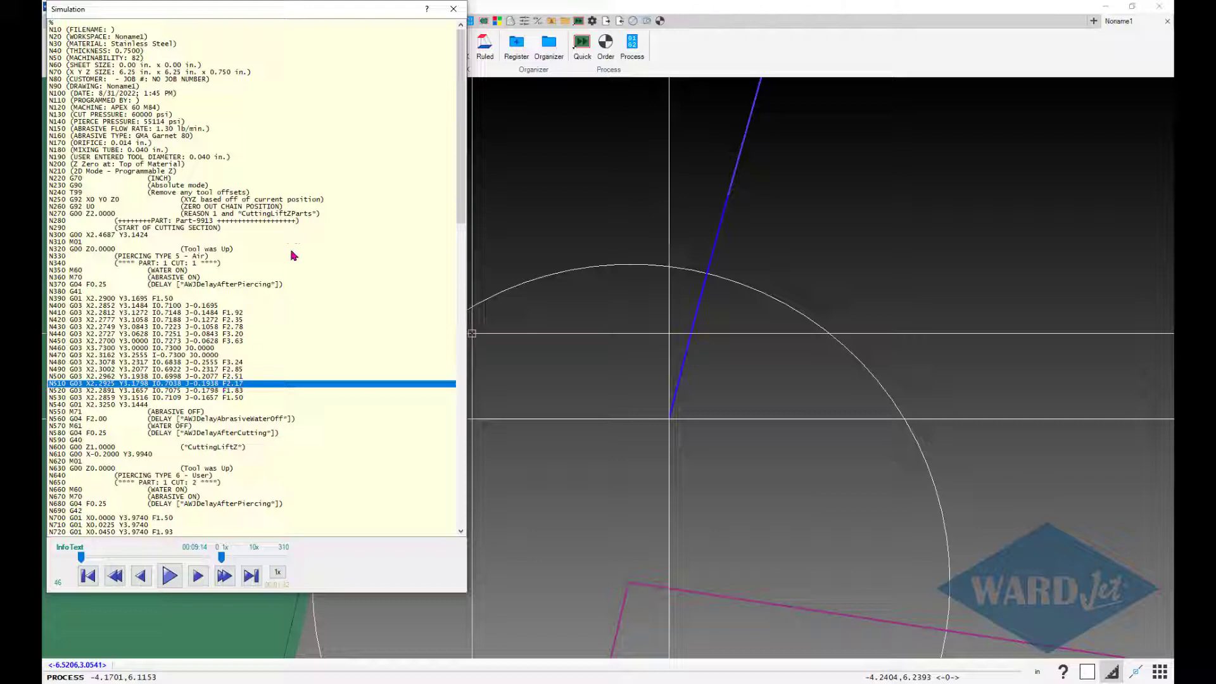
# Close the simulation and change the hole toolpath's overcut from 0.0600 to .02 in
pyautogui.click(453, 8)
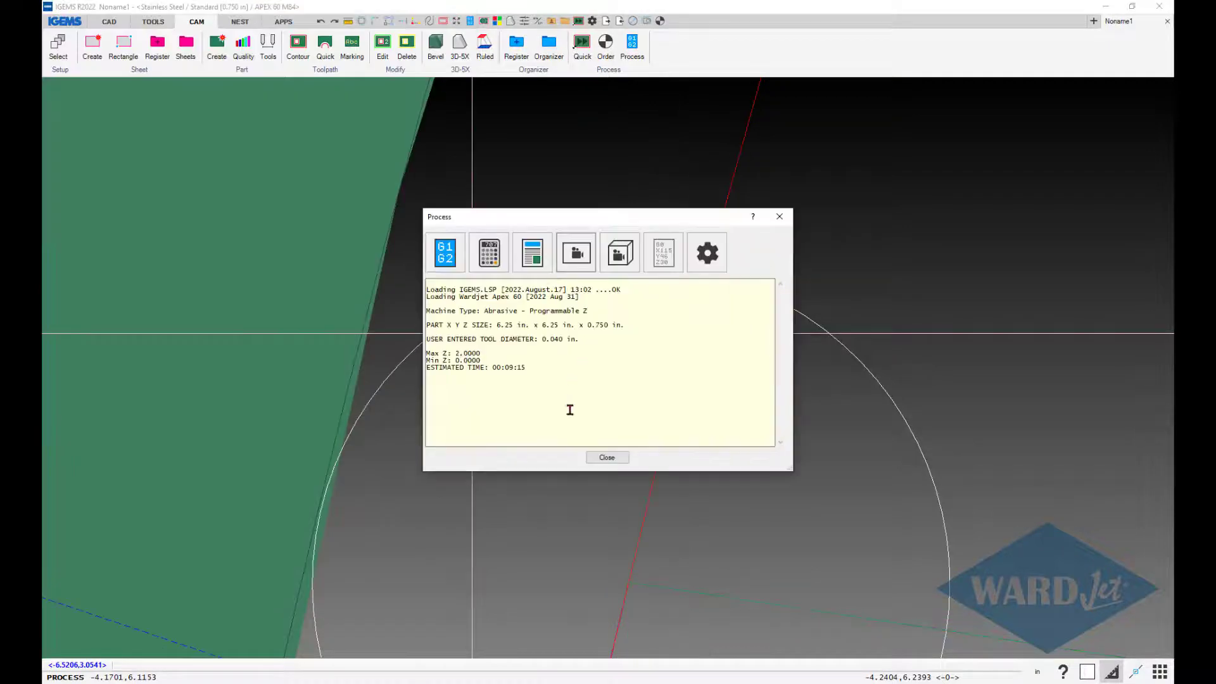
pyautogui.click(605, 458)
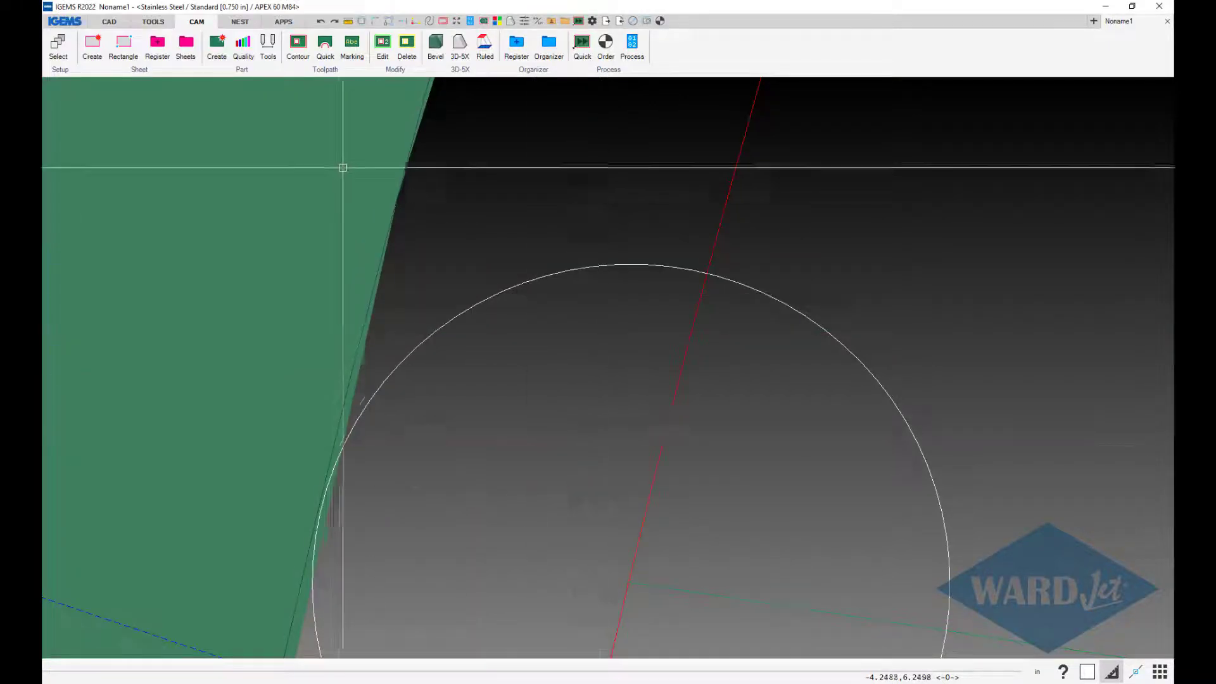
pyautogui.click(382, 46)
pyautogui.scroll(-3, 396, 274)
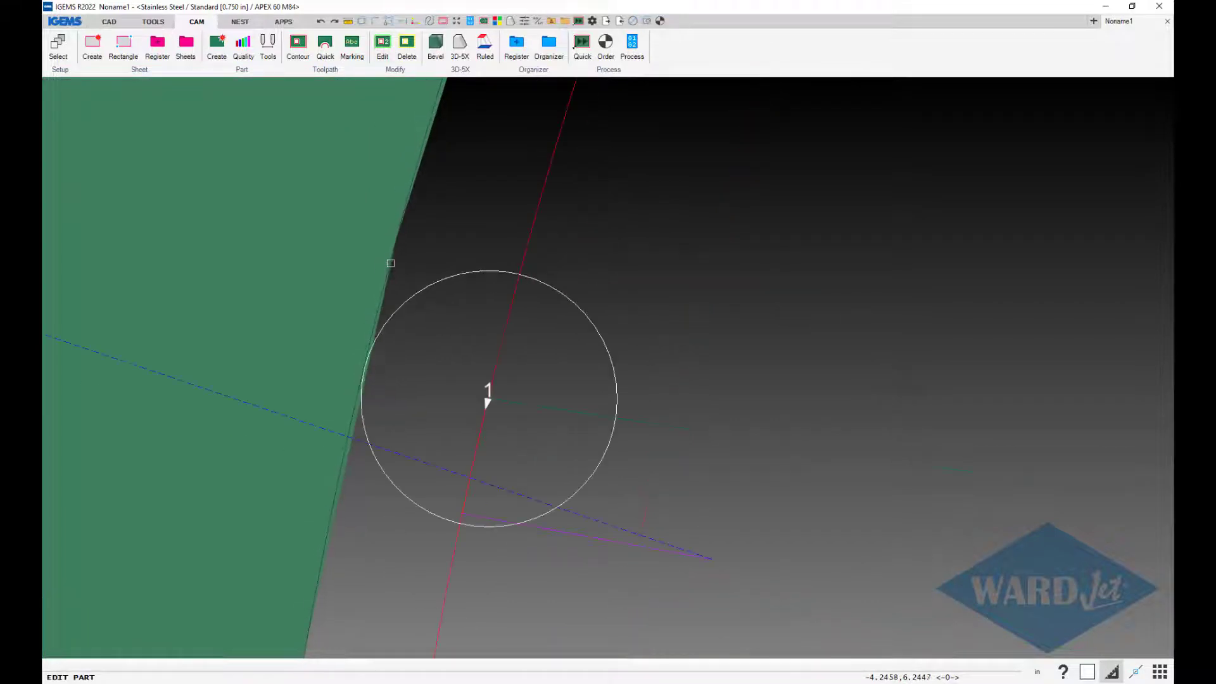
pyautogui.click(393, 258)
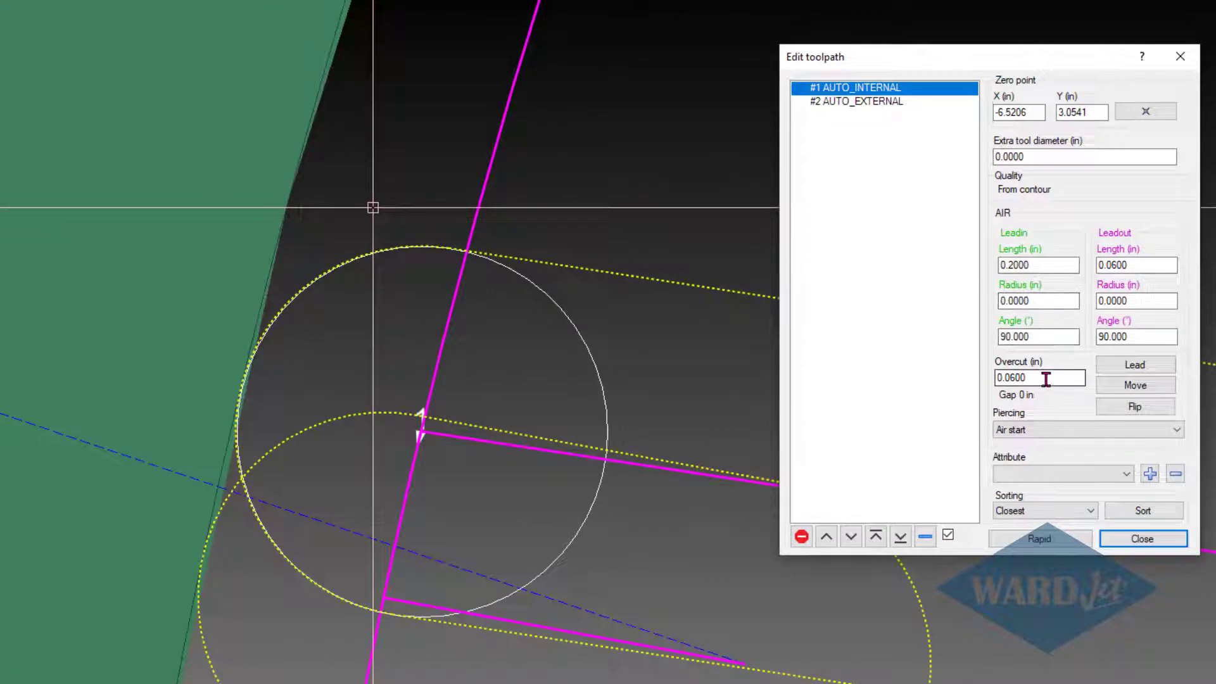
pyautogui.doubleClick(1042, 383)
pyautogui.press('BackSpace')
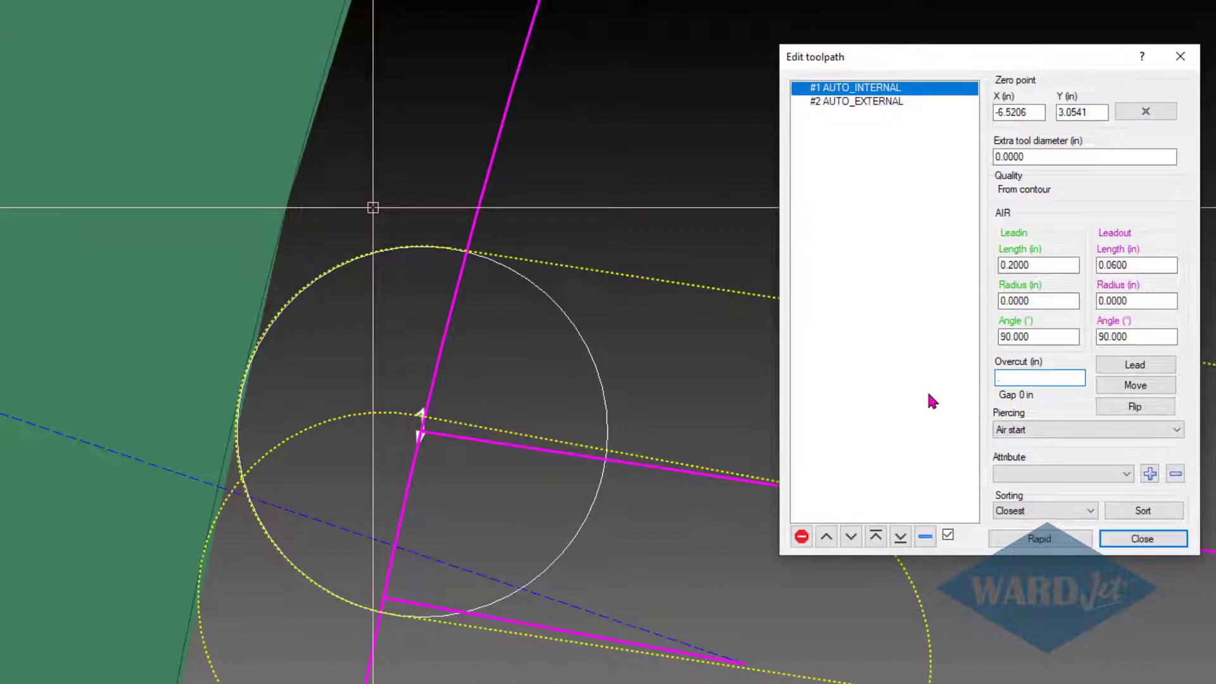
pyautogui.write('02')
pyautogui.click(1117, 536)
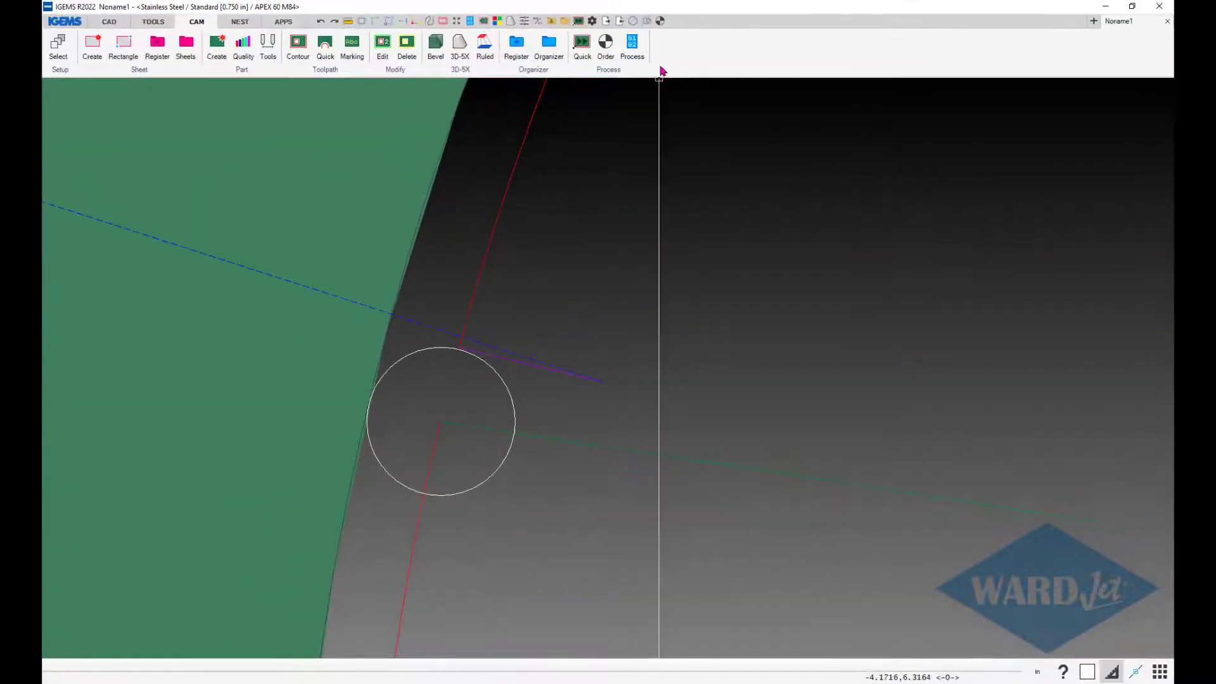
# Regenerate the NC code and step the simulation across lines N460–N530
pyautogui.click(634, 49)
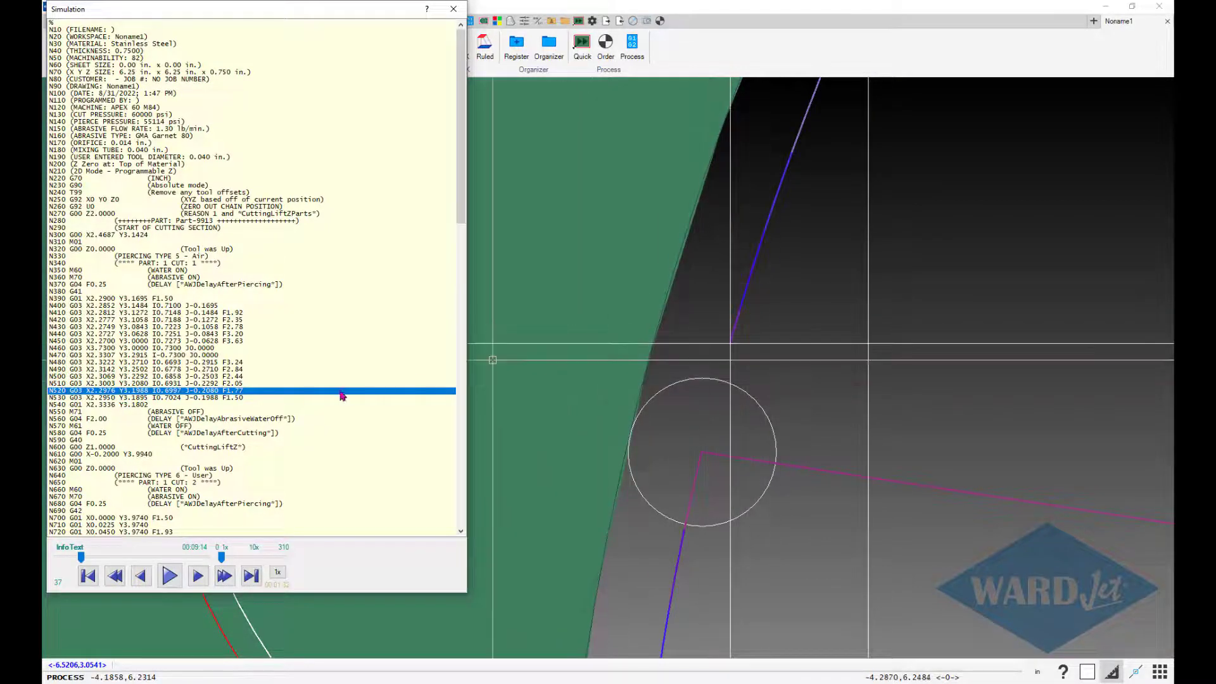
pyautogui.click(236, 398)
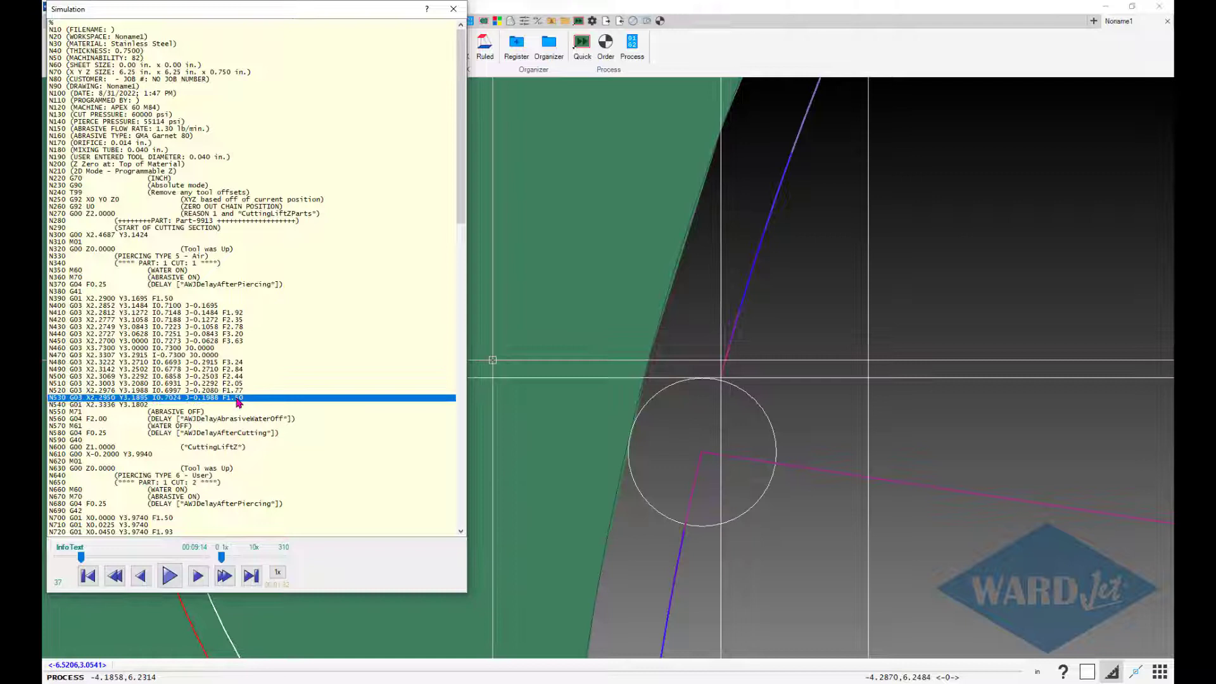
pyautogui.moveTo(237, 404); pyautogui.dragTo(233, 370)
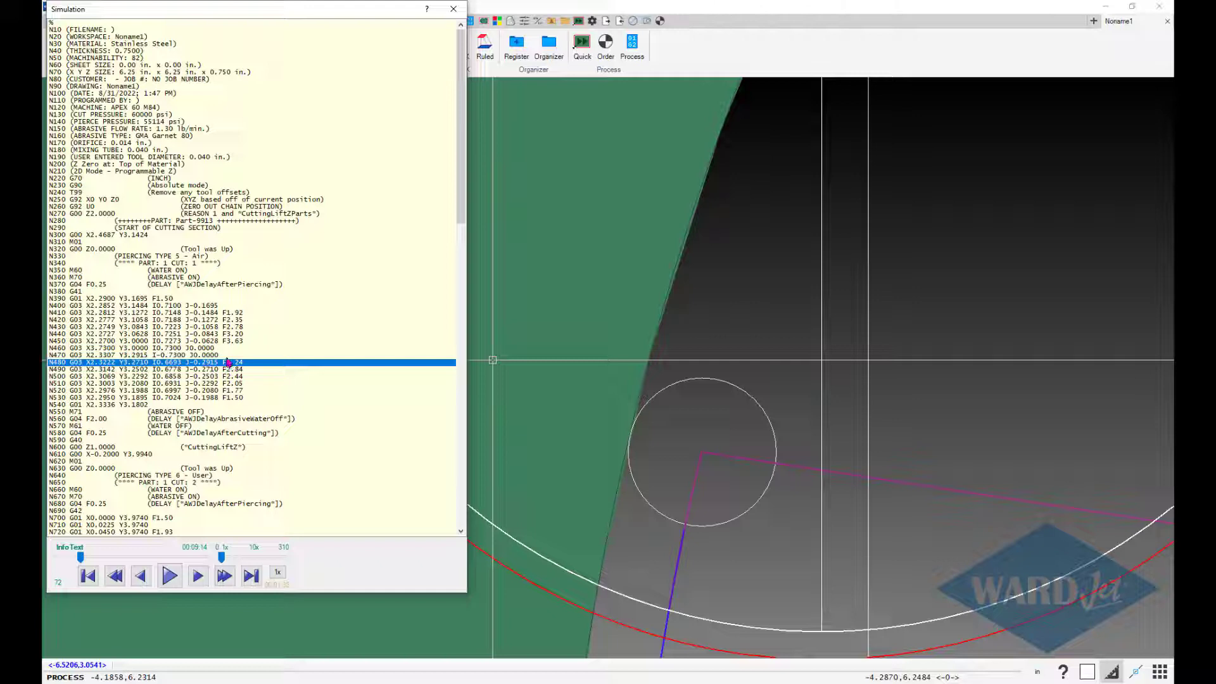
pyautogui.moveTo(228, 363); pyautogui.dragTo(247, 402)
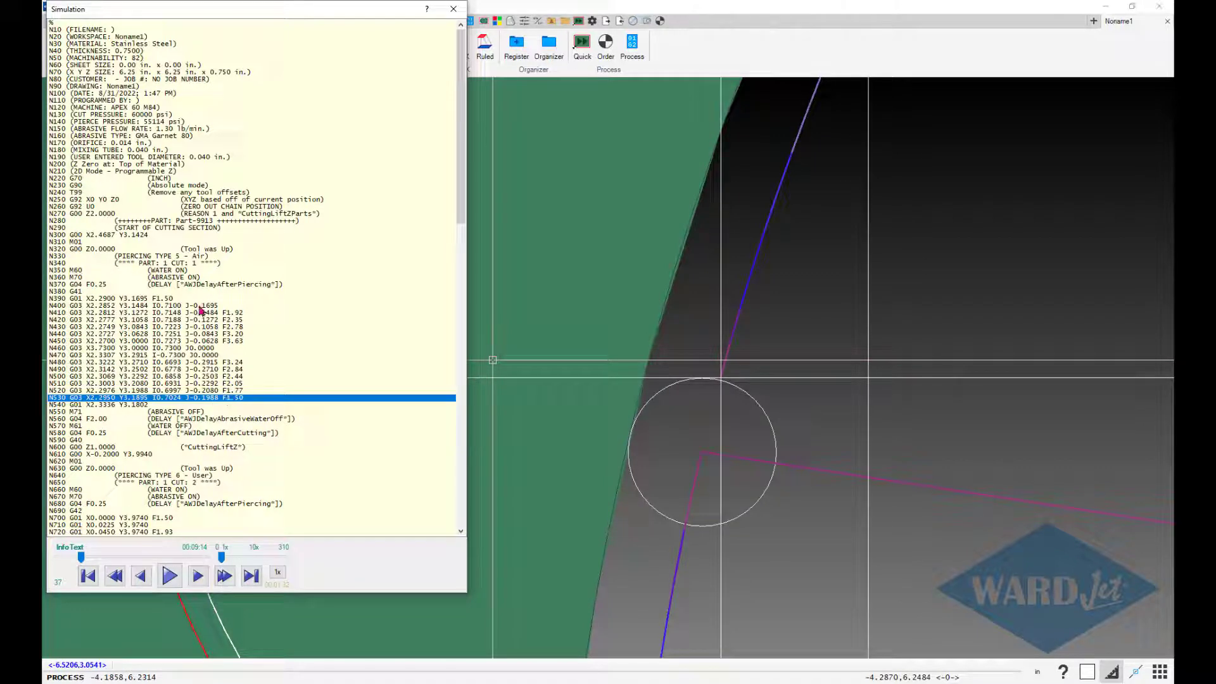
# Close the simulation and open the Stainless Steel material setup's full speed table
pyautogui.click(453, 9)
pyautogui.click(607, 456)
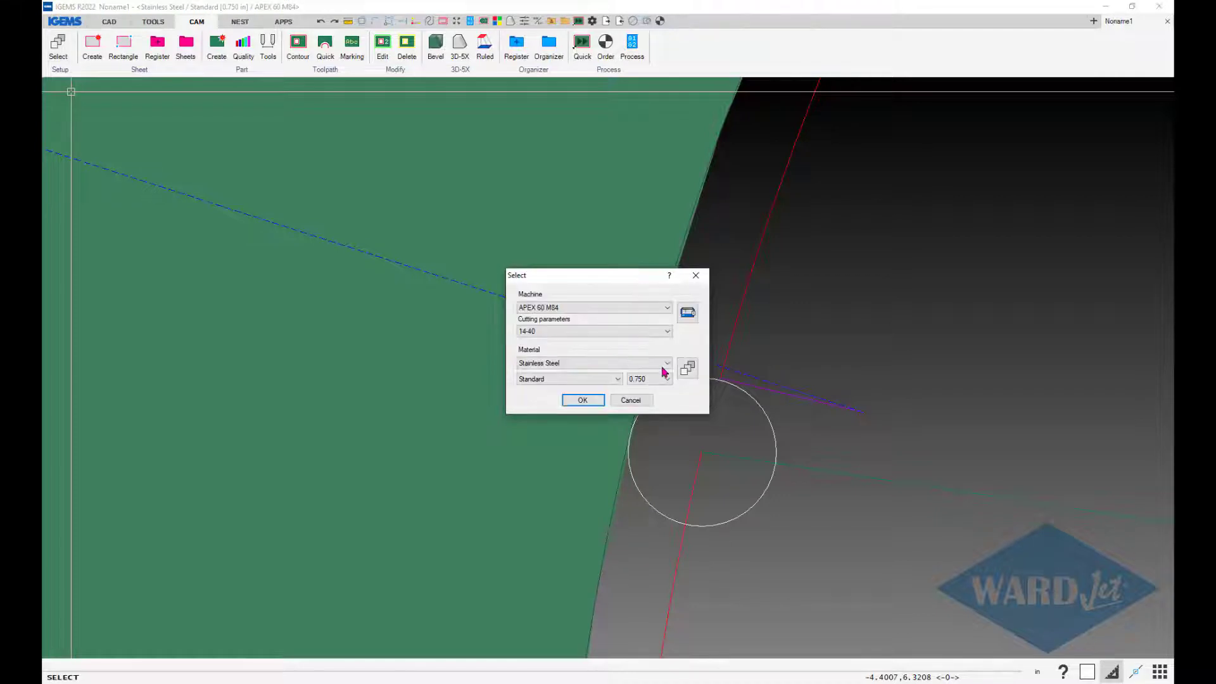
pyautogui.click(687, 368)
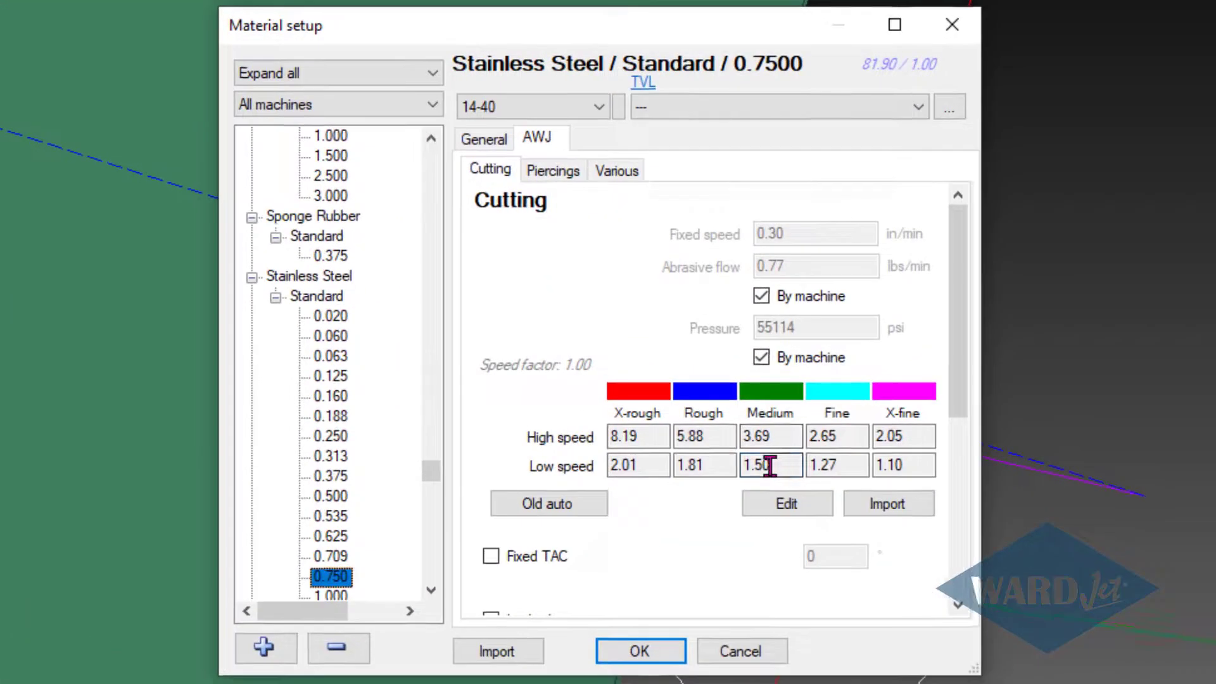
pyautogui.doubleClick(687, 397)
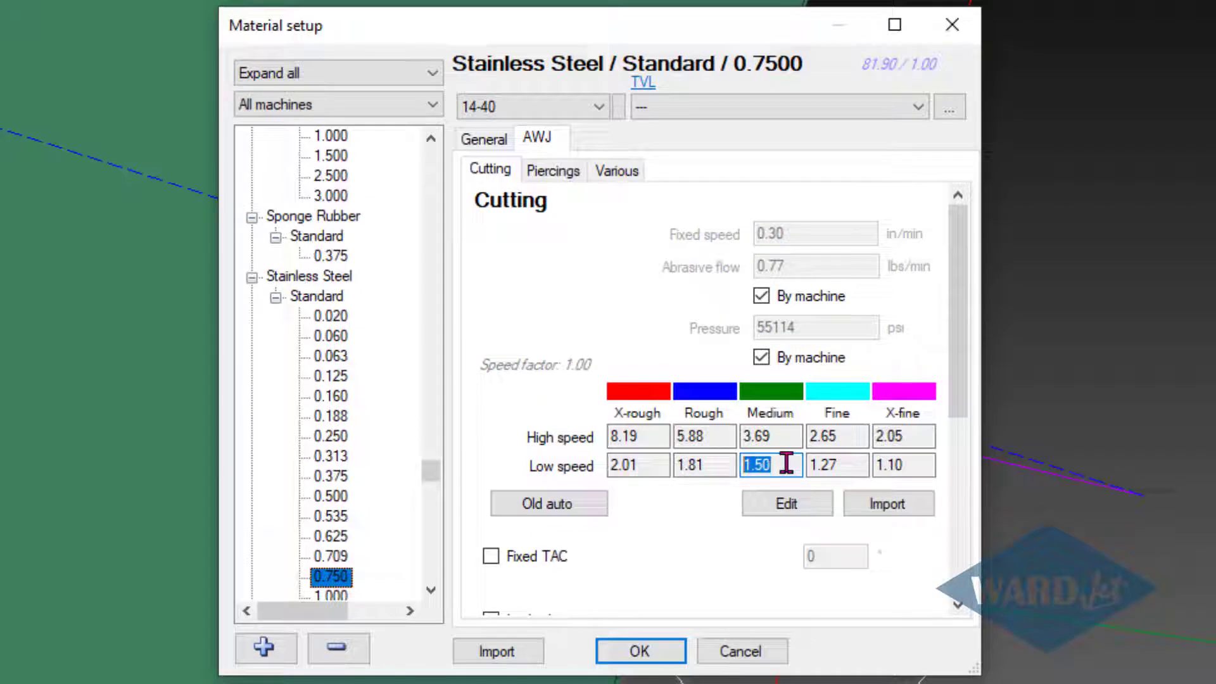
pyautogui.click(790, 502)
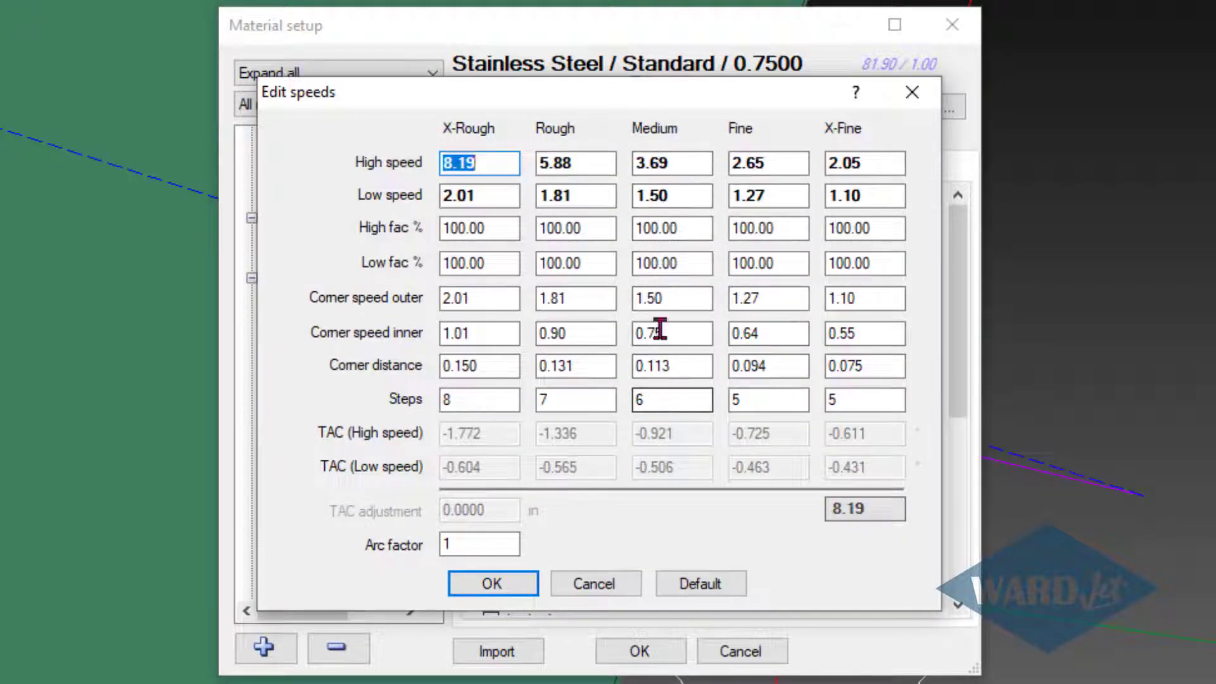
# Replace the Medium low speed 1.50 with 1.10 and confirm the speed table
pyautogui.click(673, 201)
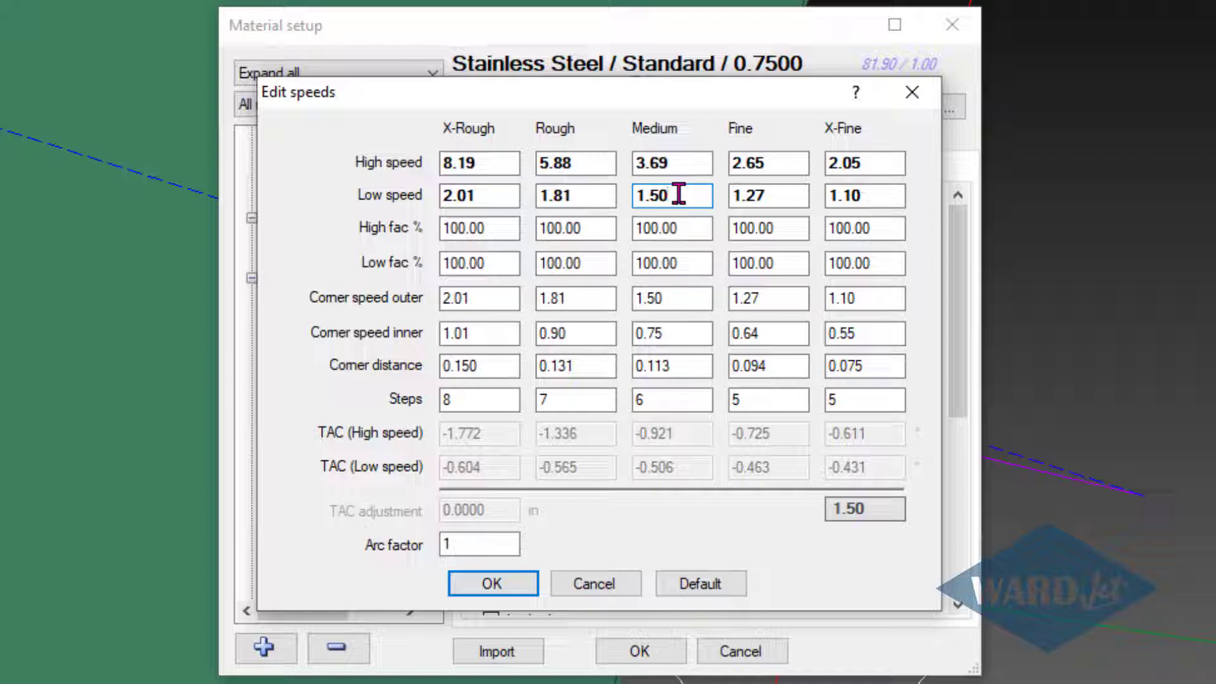
pyautogui.moveTo(667, 190); pyautogui.dragTo(624, 190)
pyautogui.click(682, 197)
pyautogui.moveTo(675, 192); pyautogui.dragTo(631, 195)
pyautogui.click(692, 201)
pyautogui.doubleClick(849, 196)
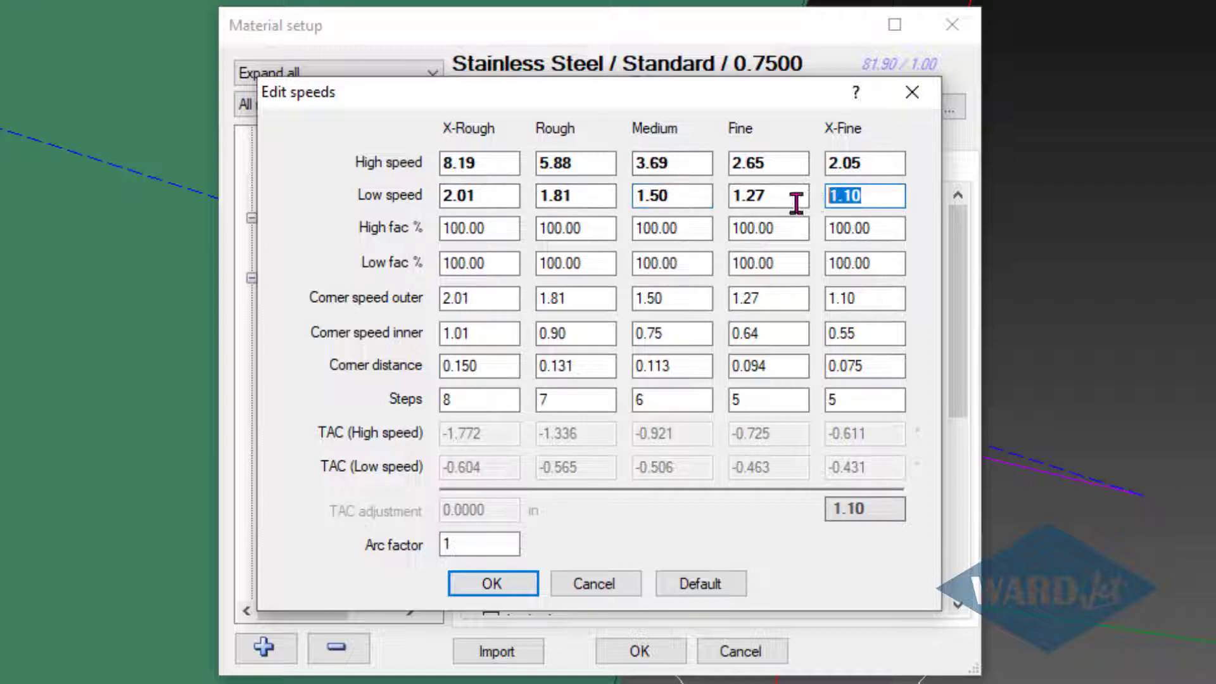
pyautogui.click(683, 195)
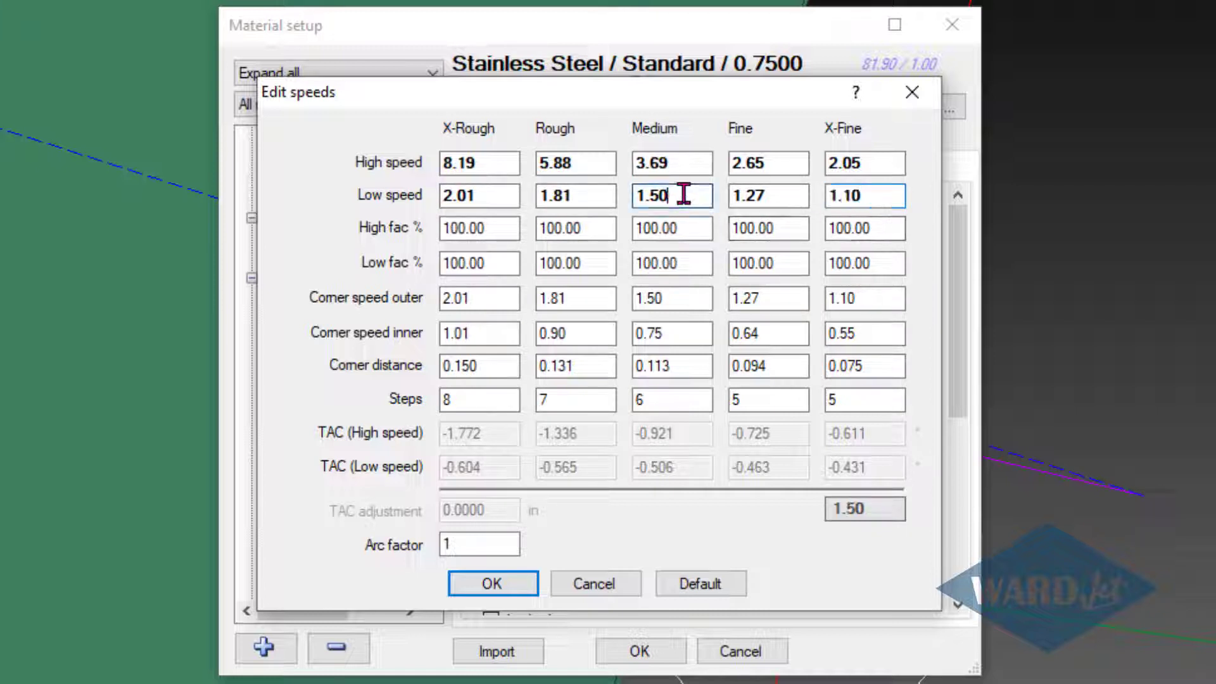
pyautogui.moveTo(683, 195); pyautogui.dragTo(613, 195)
pyautogui.write('1.')
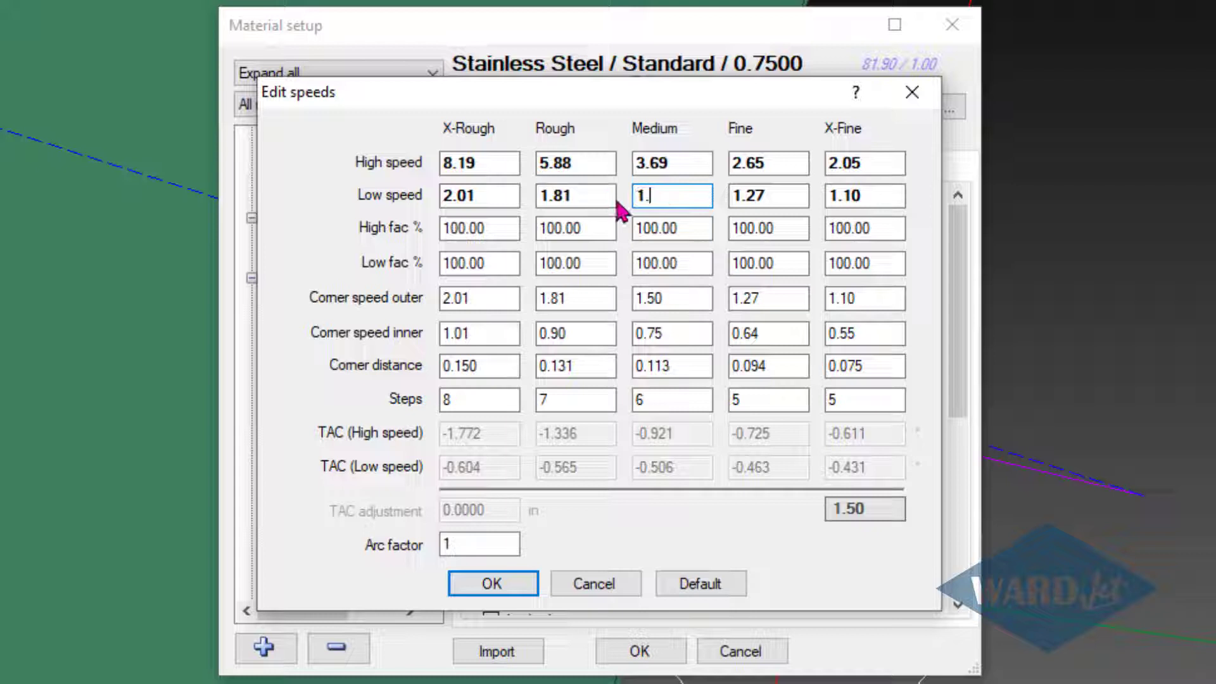
pyautogui.write('1')
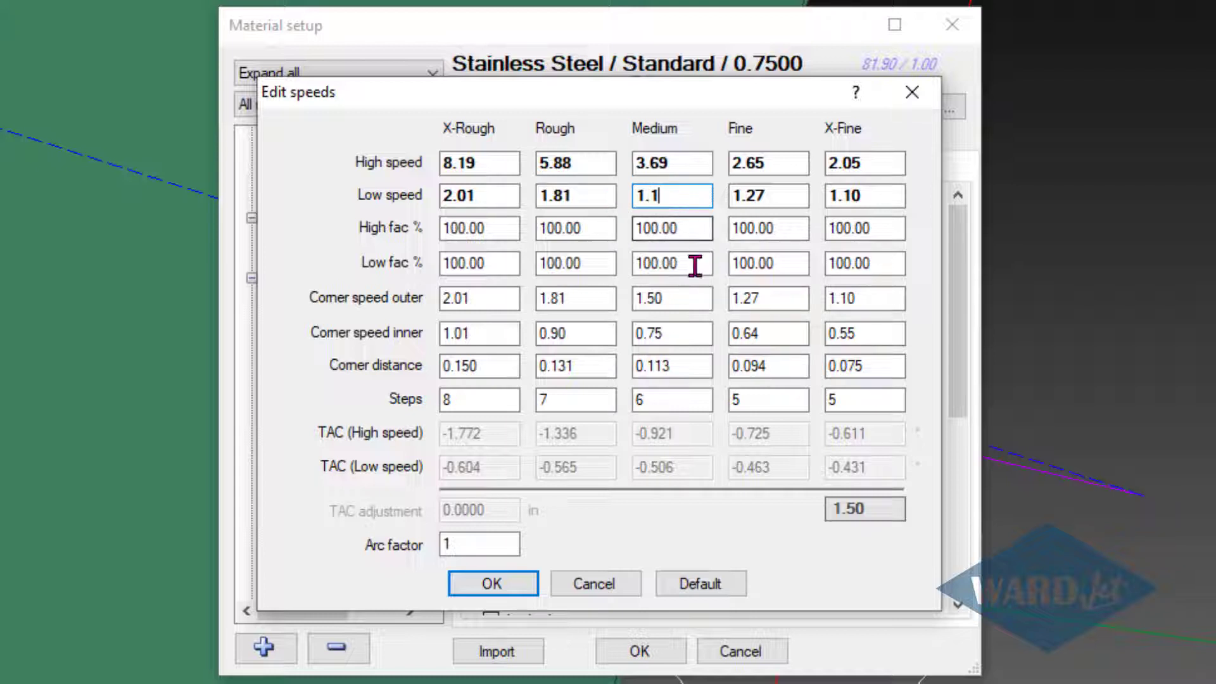
pyautogui.click(683, 292)
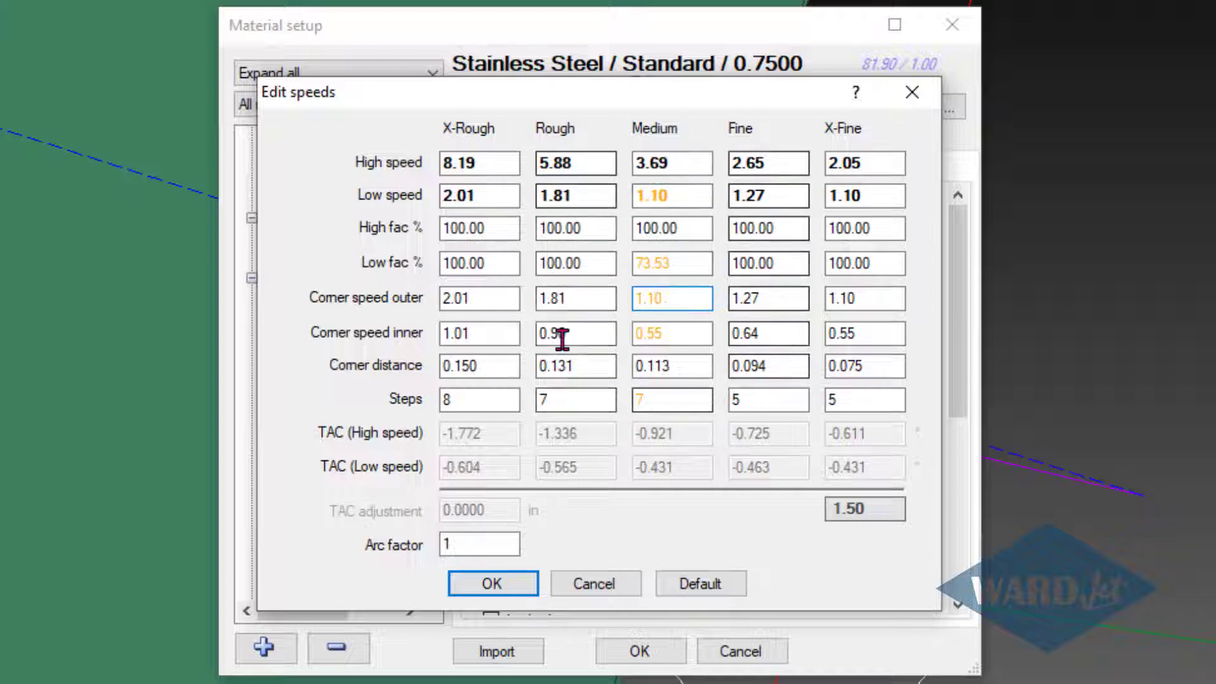
pyautogui.click(527, 585)
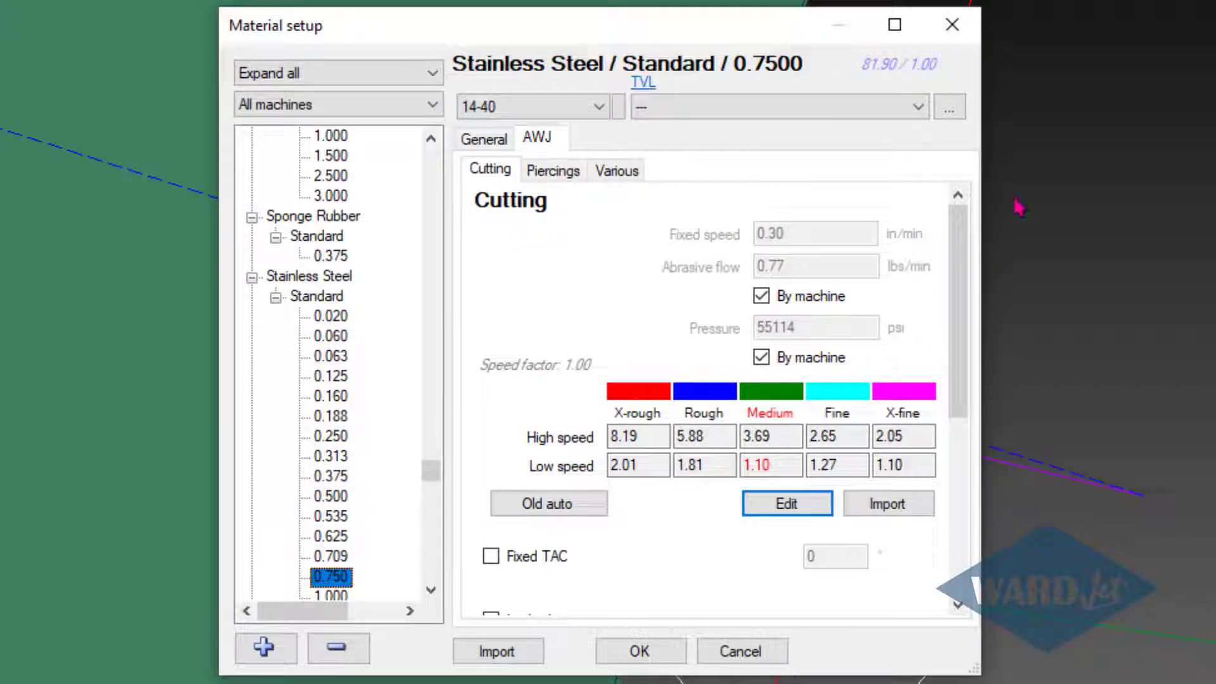
# Save the material setup, confirm the selection, regenerate the NC code and open the simulation
pyautogui.click(639, 652)
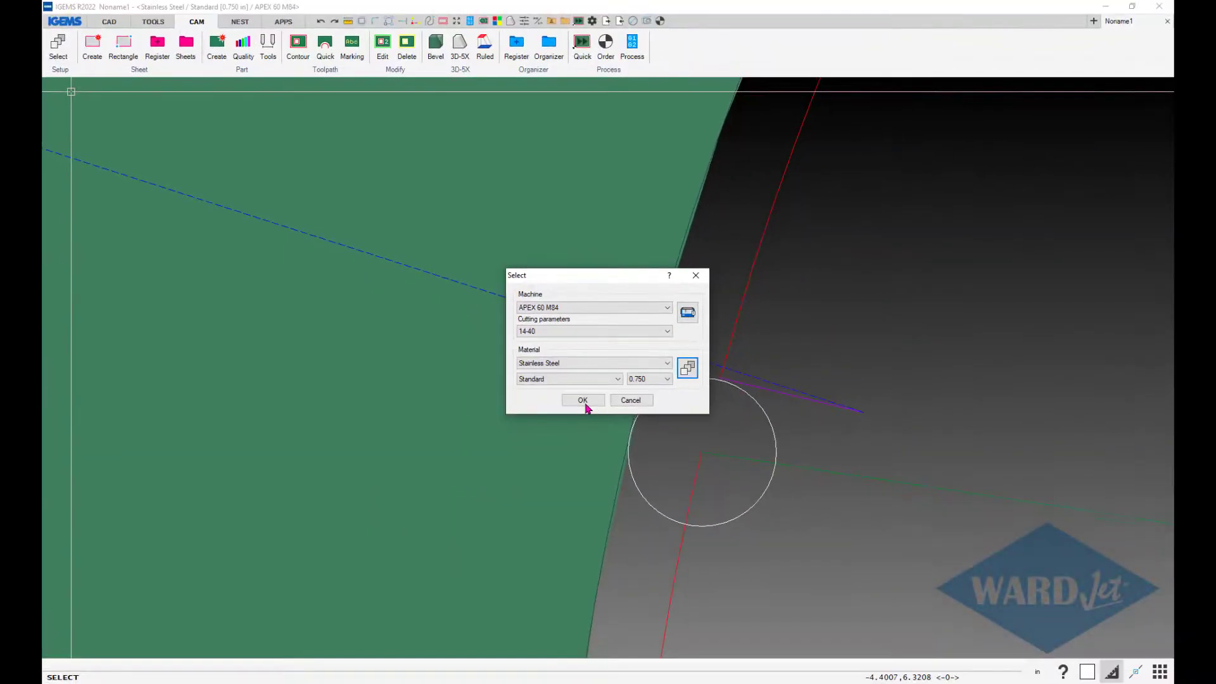
pyautogui.click(584, 405)
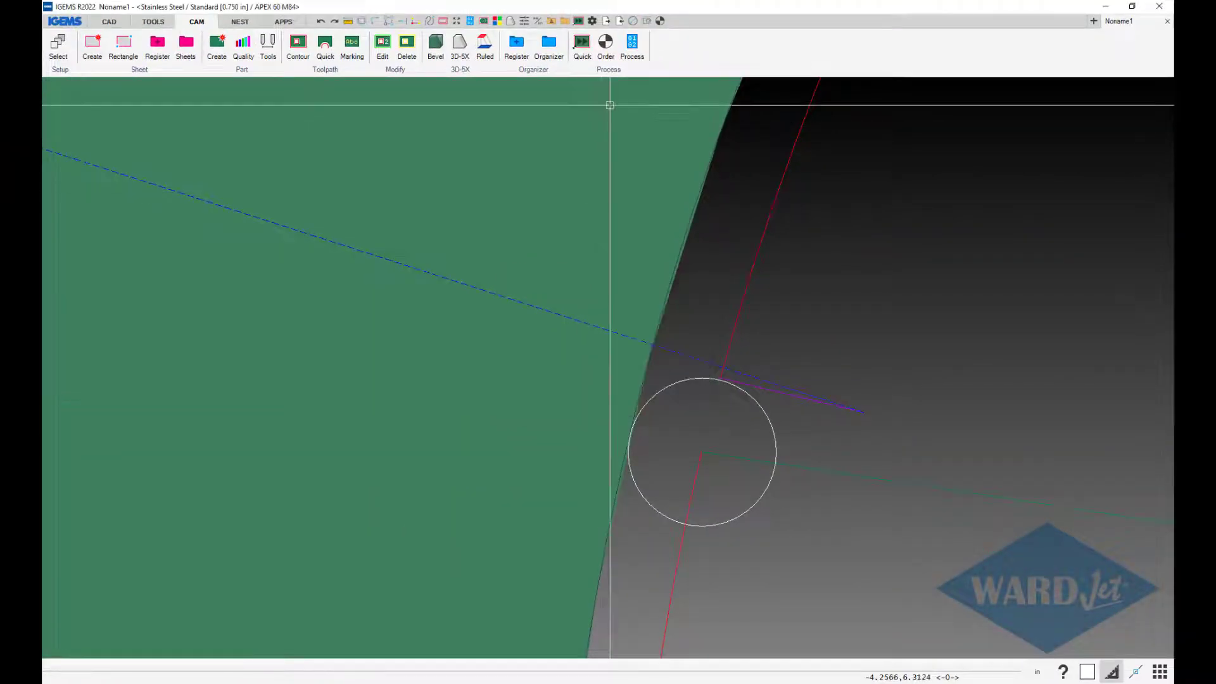
pyautogui.click(635, 56)
pyautogui.click(576, 253)
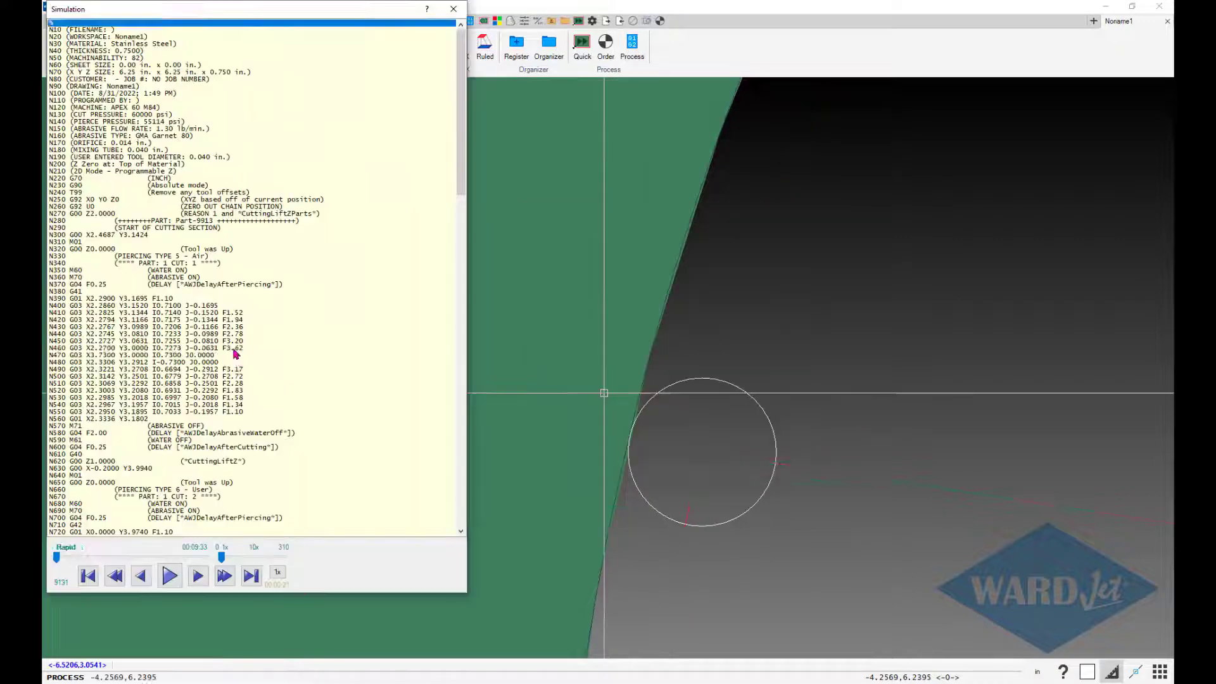
# Step the simulation through lines N490–N550 to check the F1.10 feeds, then close it
pyautogui.click(233, 350)
pyautogui.click(240, 370)
pyautogui.click(240, 376)
pyautogui.click(241, 383)
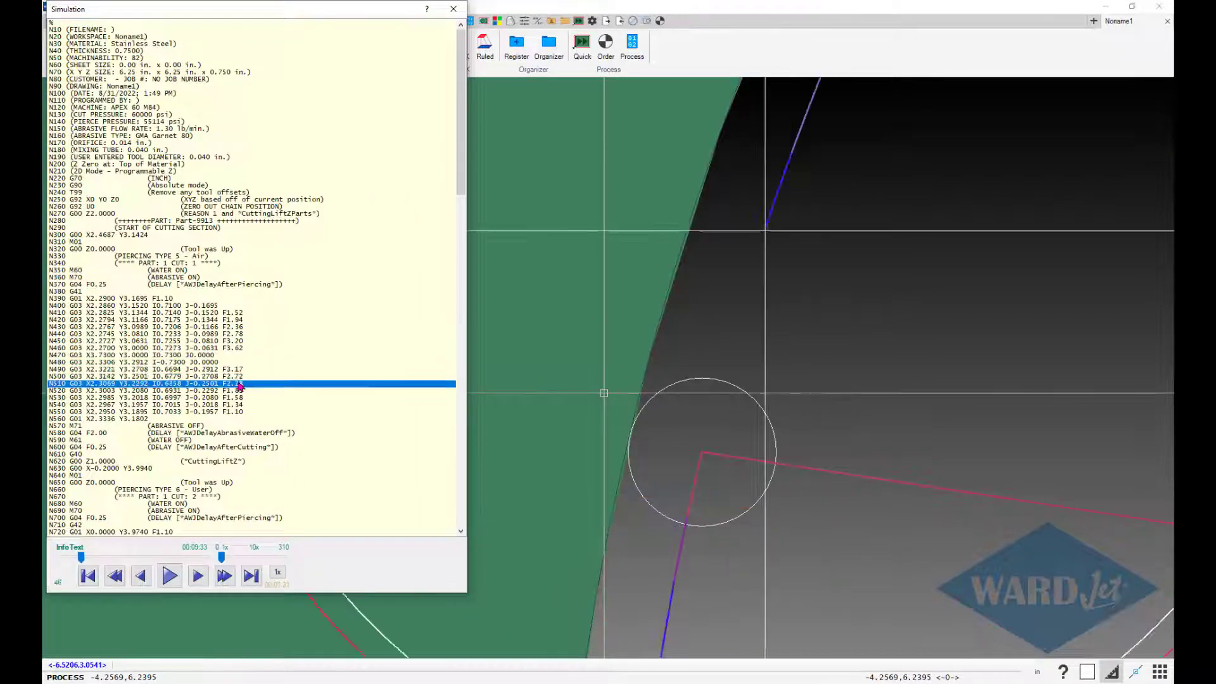
pyautogui.click(240, 390)
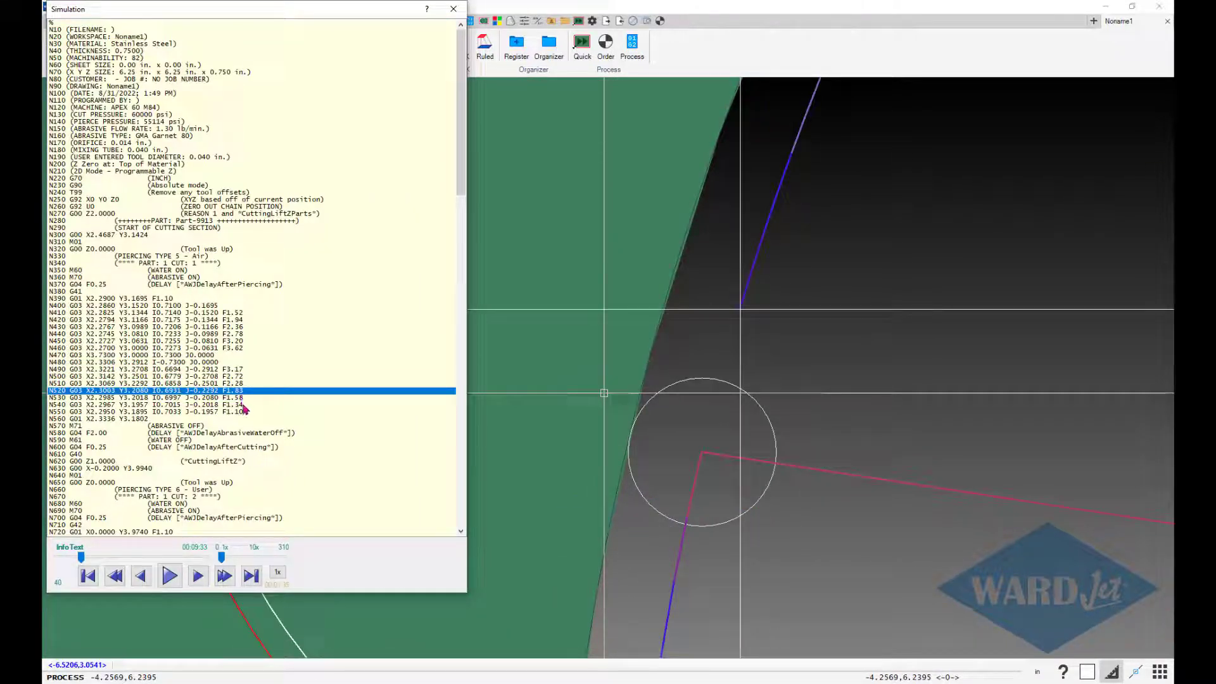
pyautogui.click(241, 397)
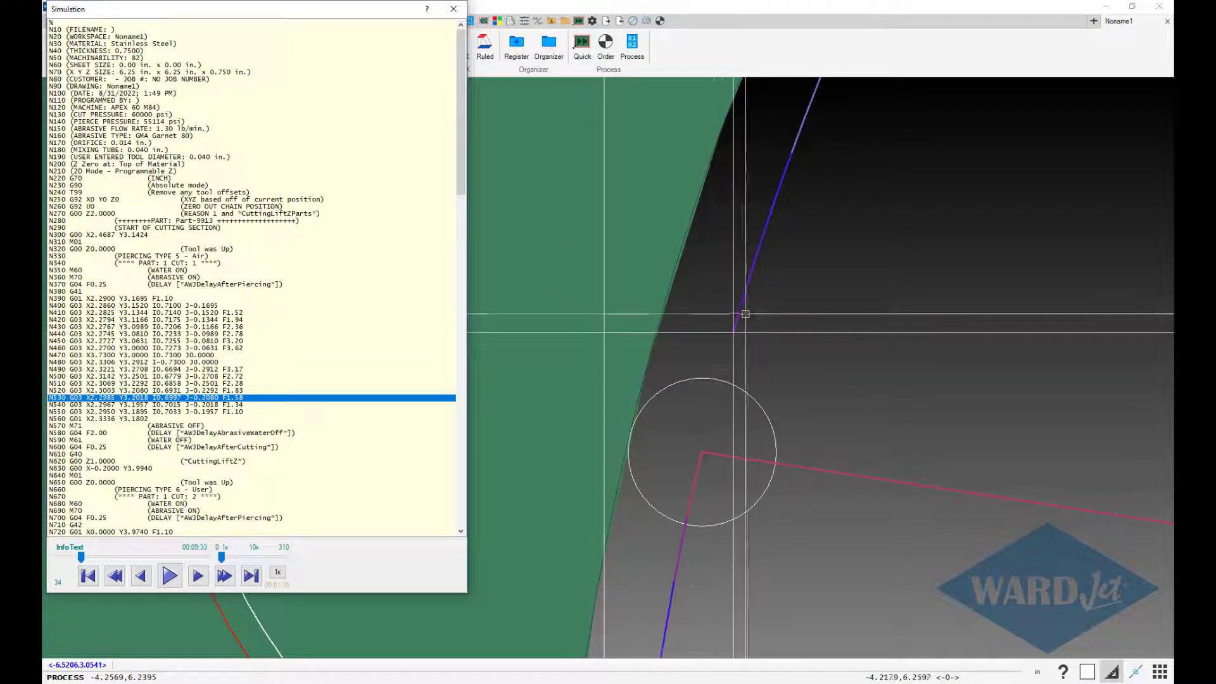
pyautogui.click(238, 405)
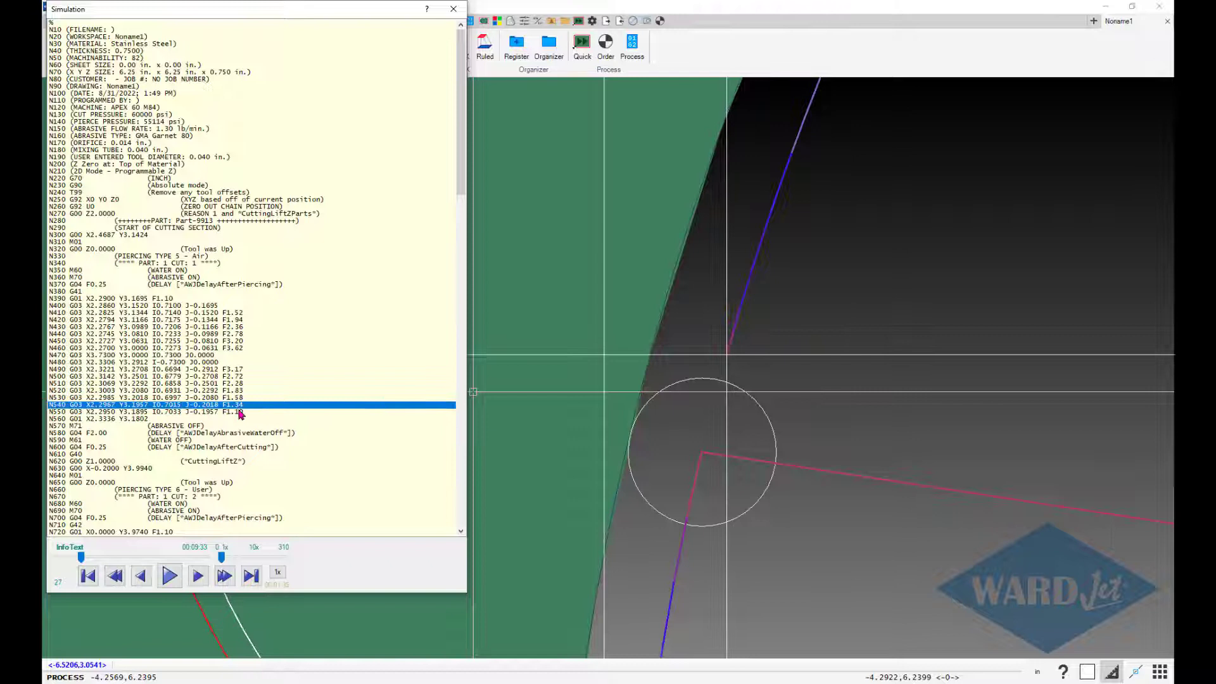
pyautogui.click(239, 412)
pyautogui.click(239, 391)
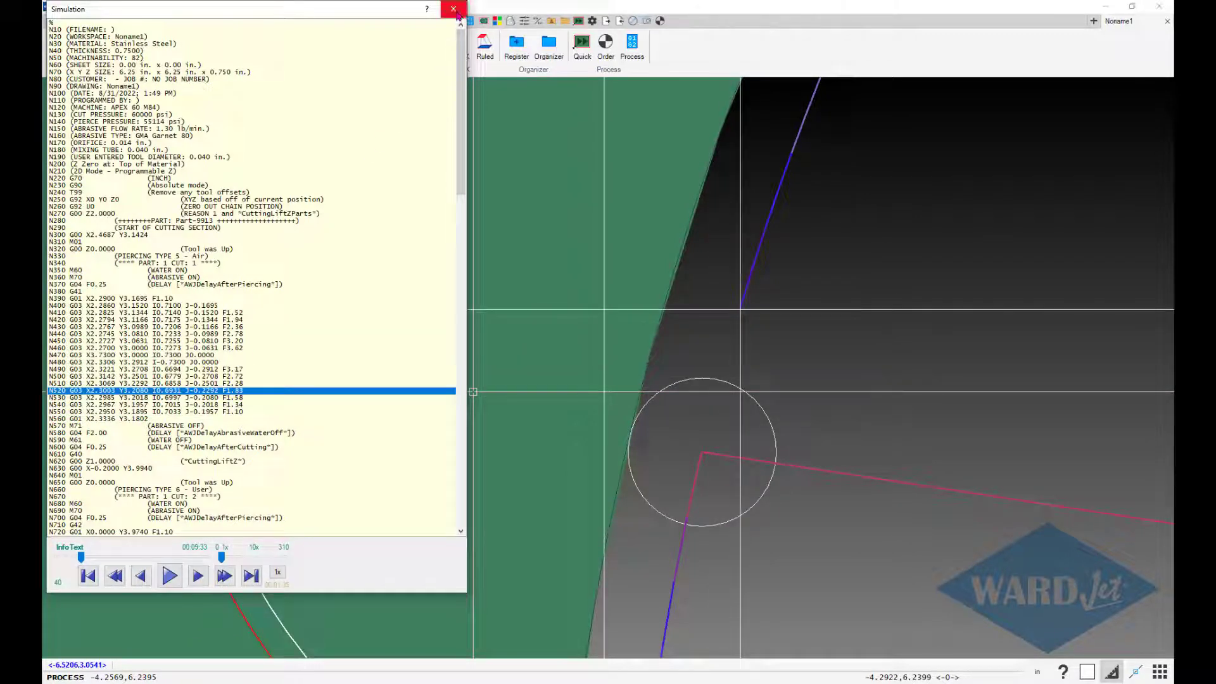
pyautogui.click(453, 9)
pyautogui.click(592, 458)
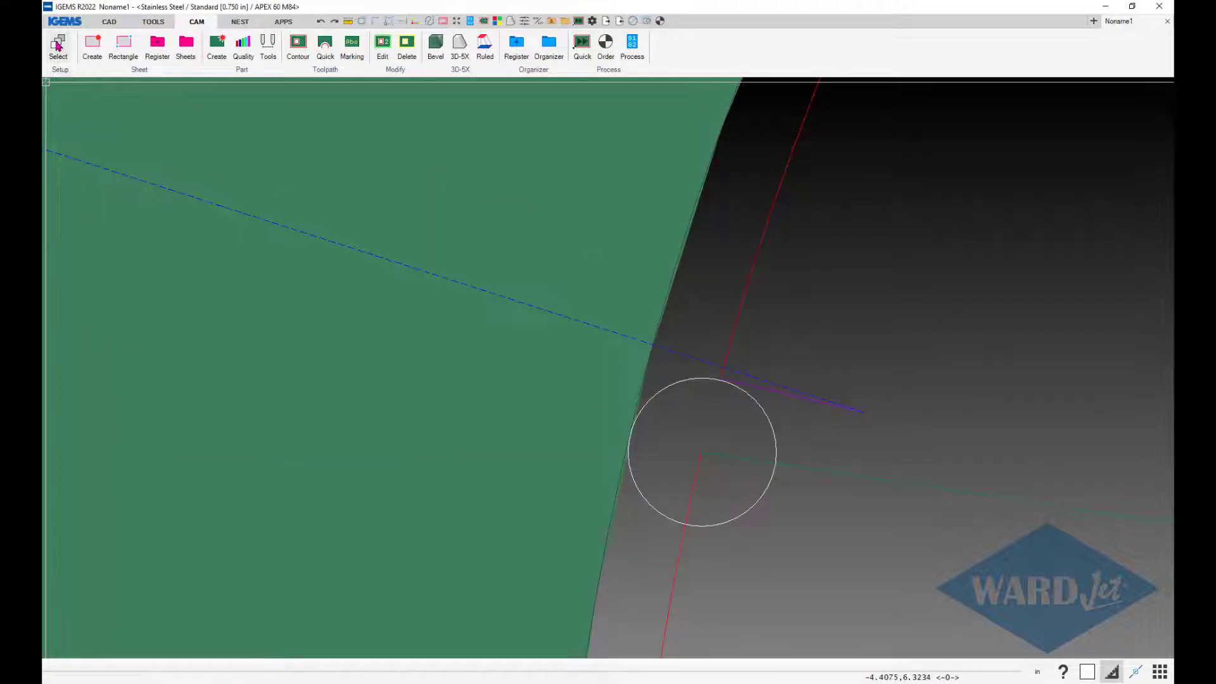
# Open the Stainless Steel material setup and its full cutting-speed table
pyautogui.click(451, 403)
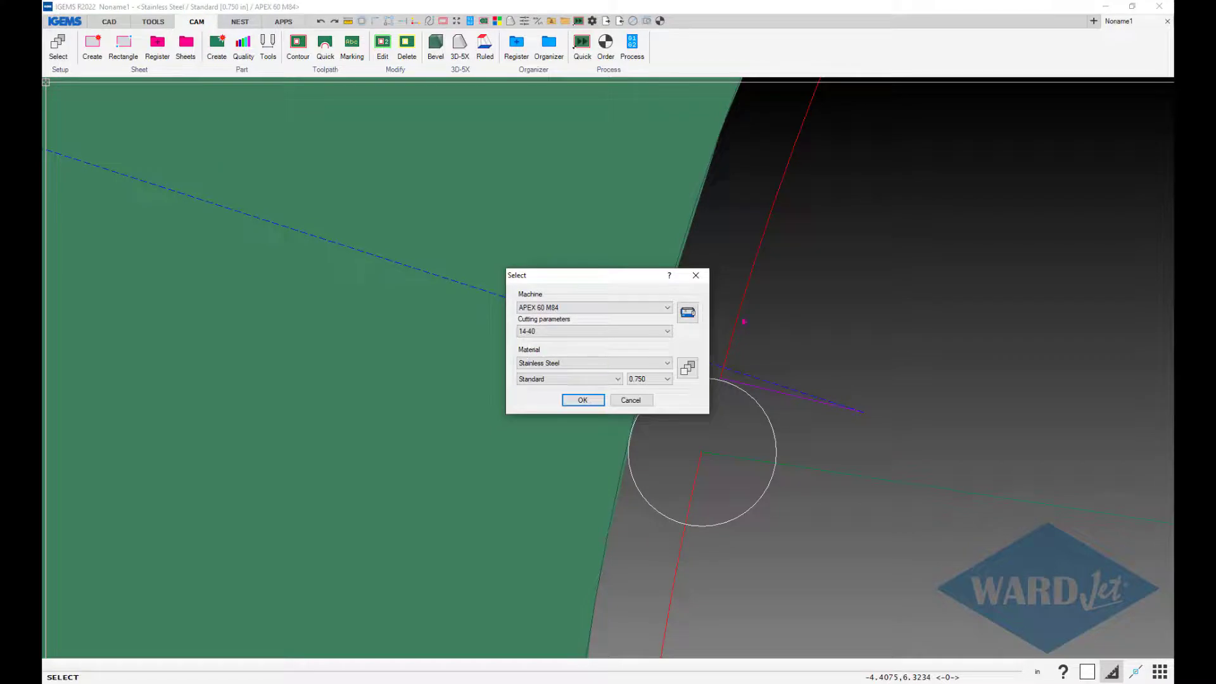
pyautogui.click(688, 371)
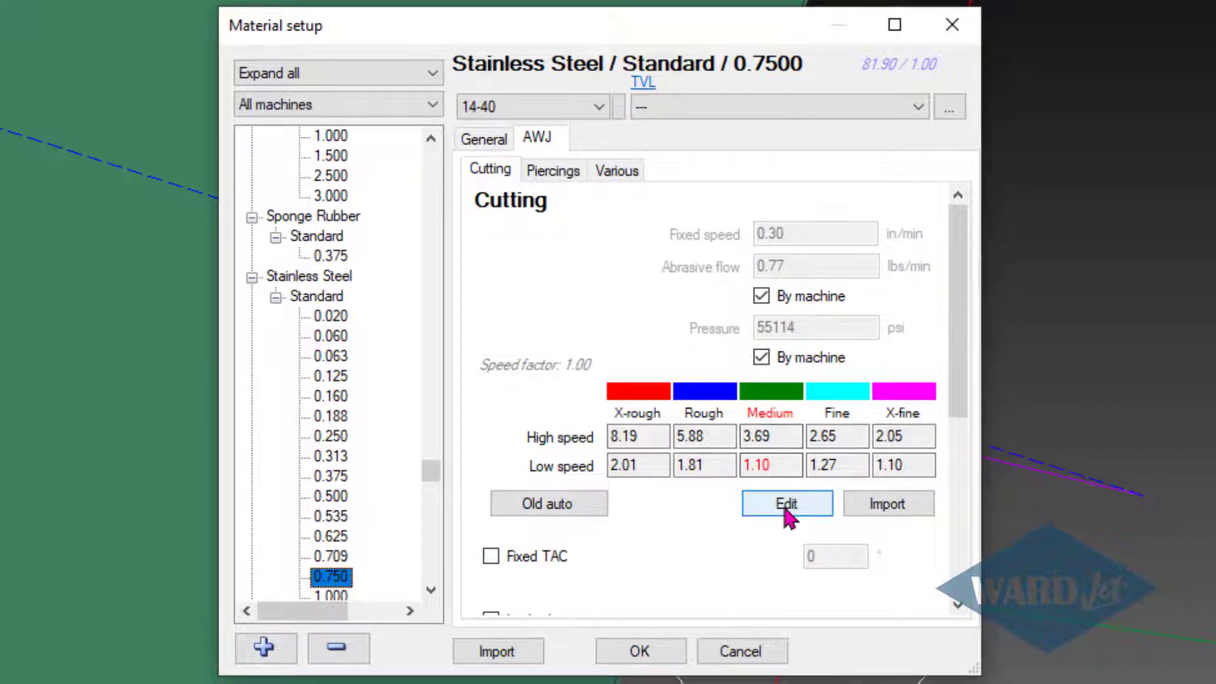
pyautogui.click(786, 504)
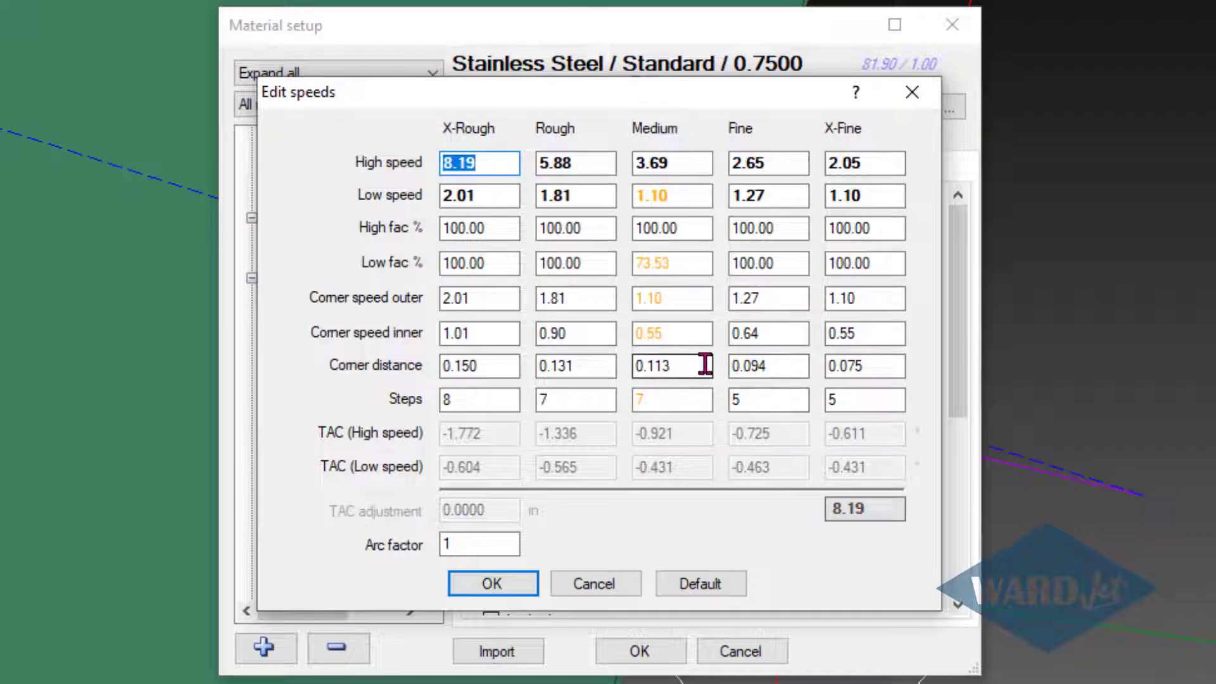
# Replace the Medium corner distance 0.113 with .226 and save the material setup
pyautogui.doubleClick(697, 367)
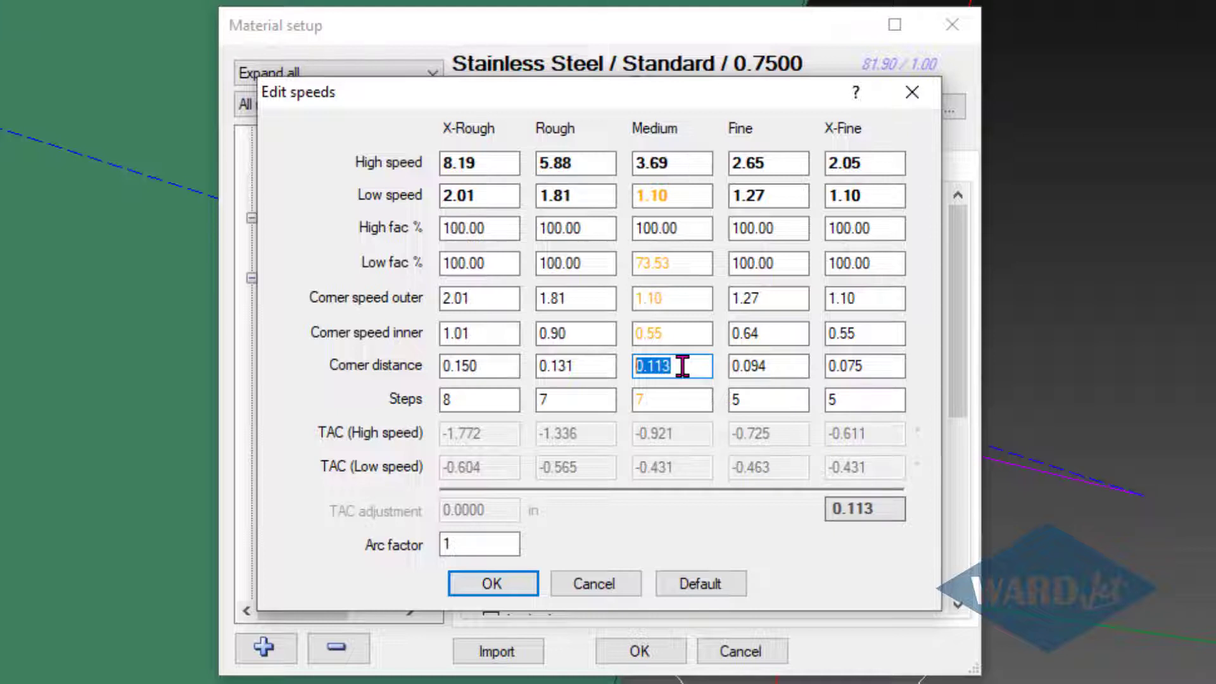
pyautogui.click(681, 366)
pyautogui.moveTo(672, 366); pyautogui.dragTo(627, 370)
pyautogui.click(676, 189)
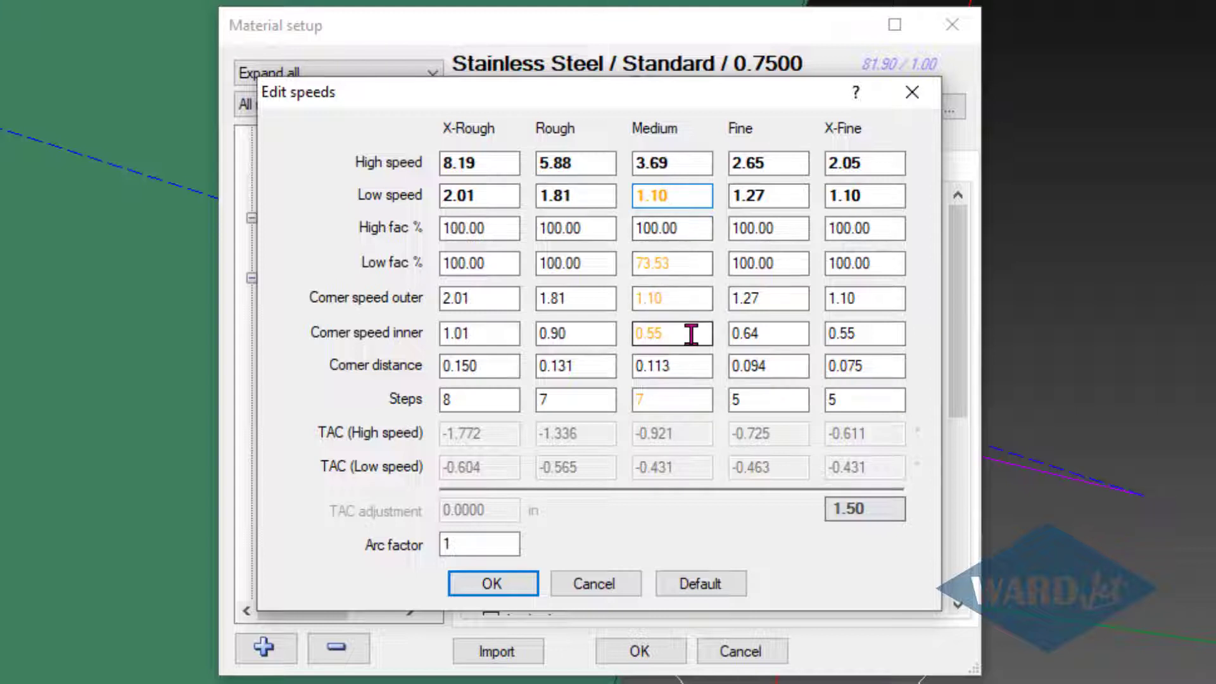
pyautogui.click(689, 365)
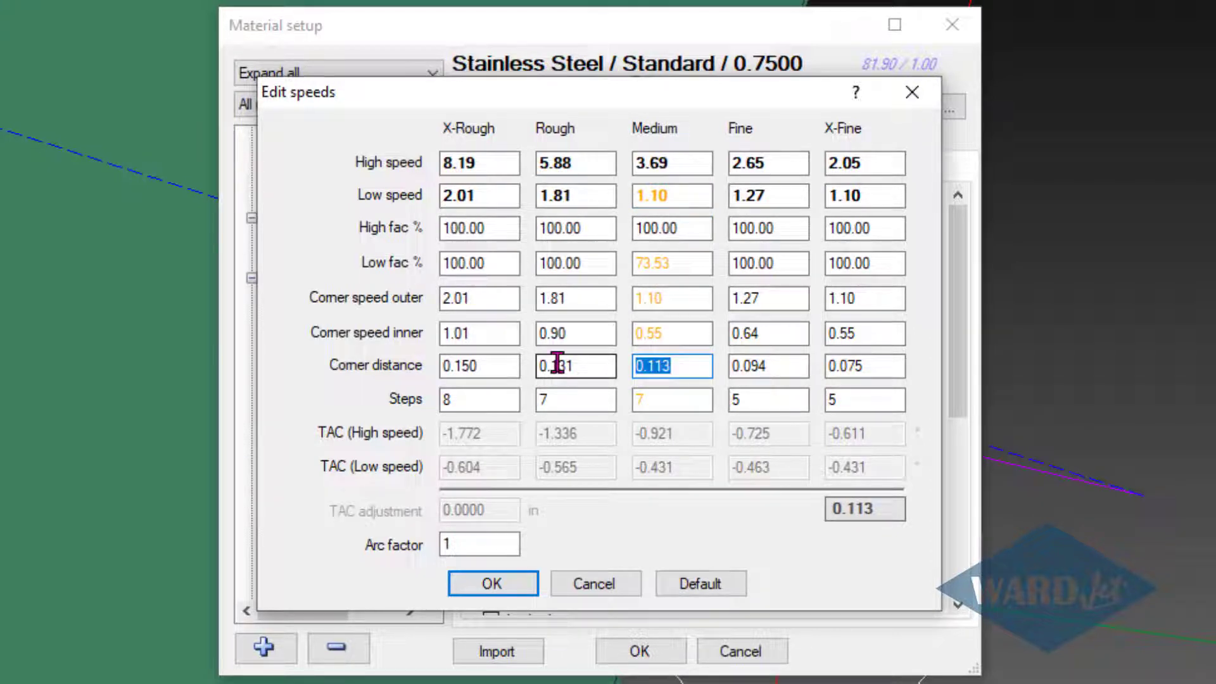
pyautogui.write('.226')
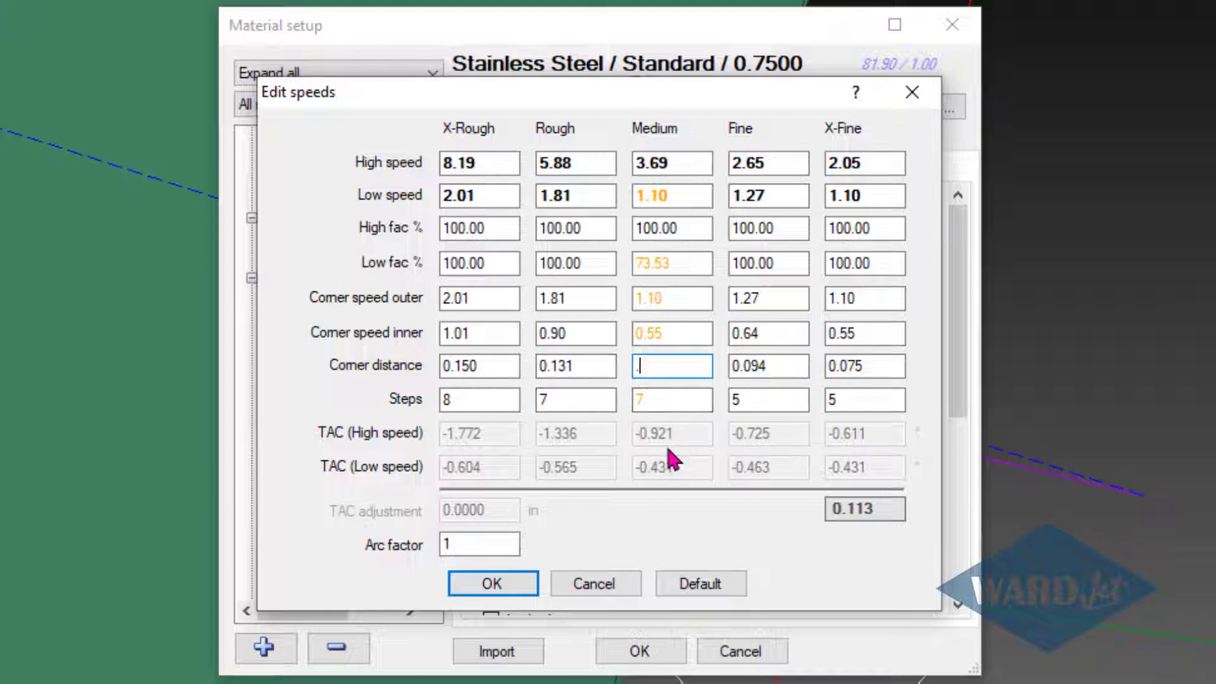
pyautogui.click(506, 581)
pyautogui.click(636, 649)
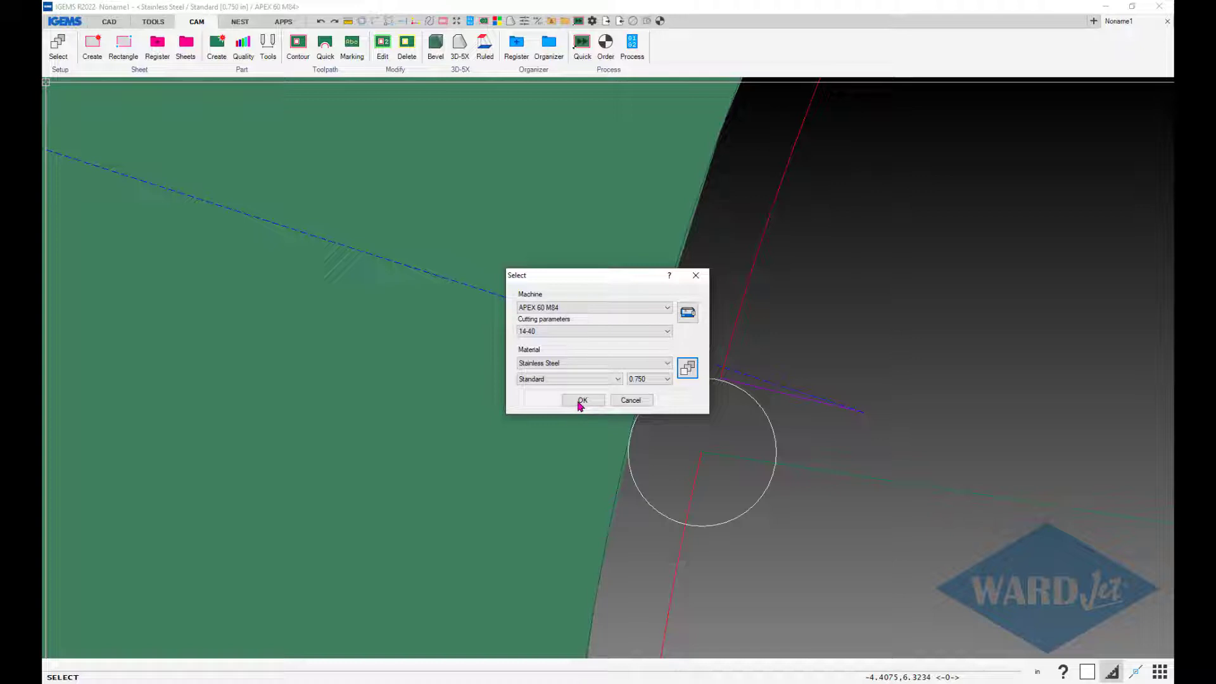
# Regenerate the NC code, trace the toolpath in the simulation, and note the 00:10:20 estimate
pyautogui.click(581, 401)
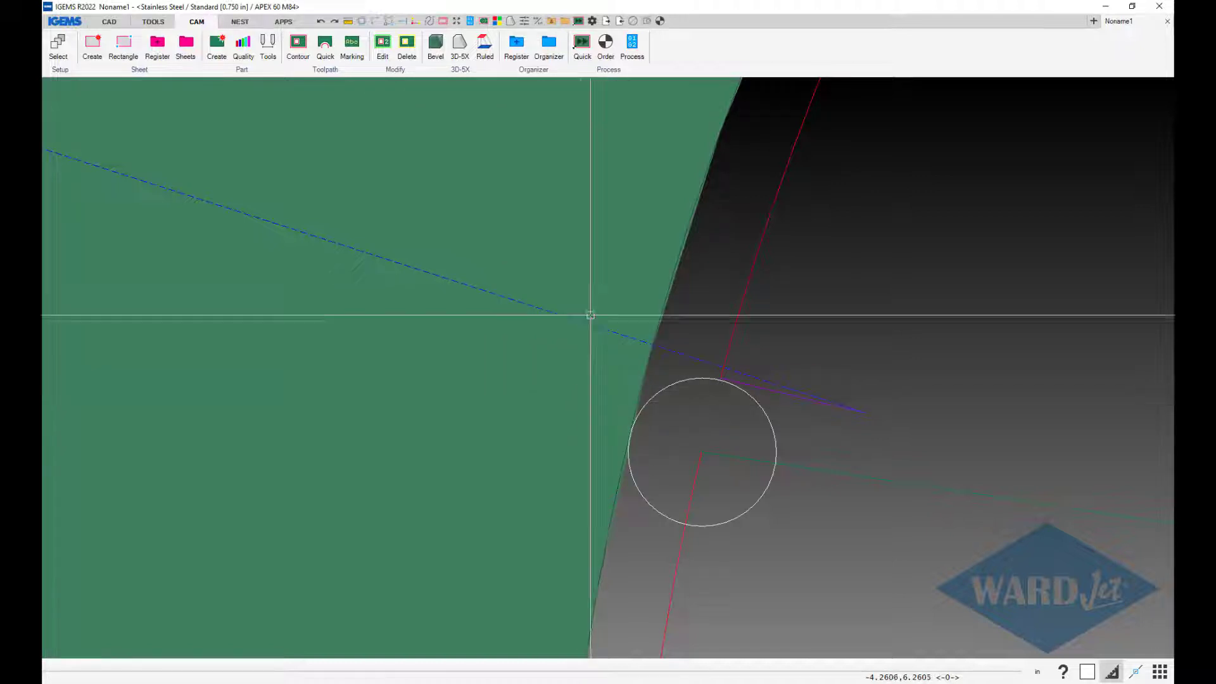
pyautogui.click(631, 46)
pyautogui.click(576, 255)
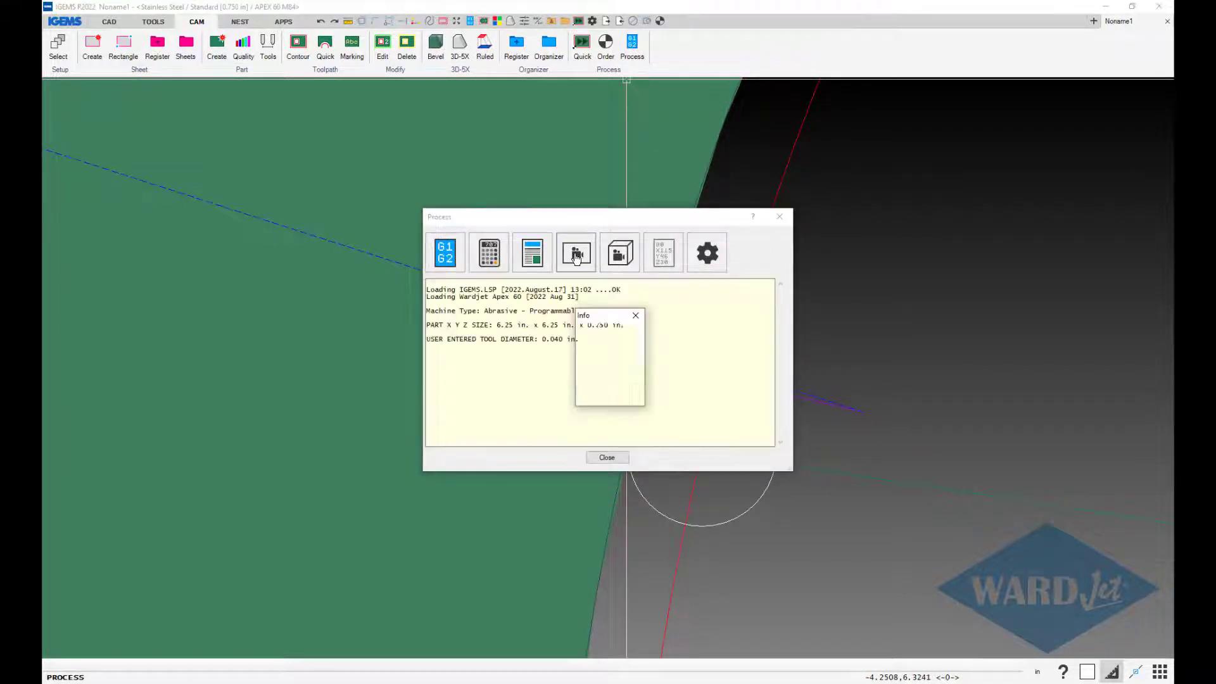
pyautogui.click(608, 392)
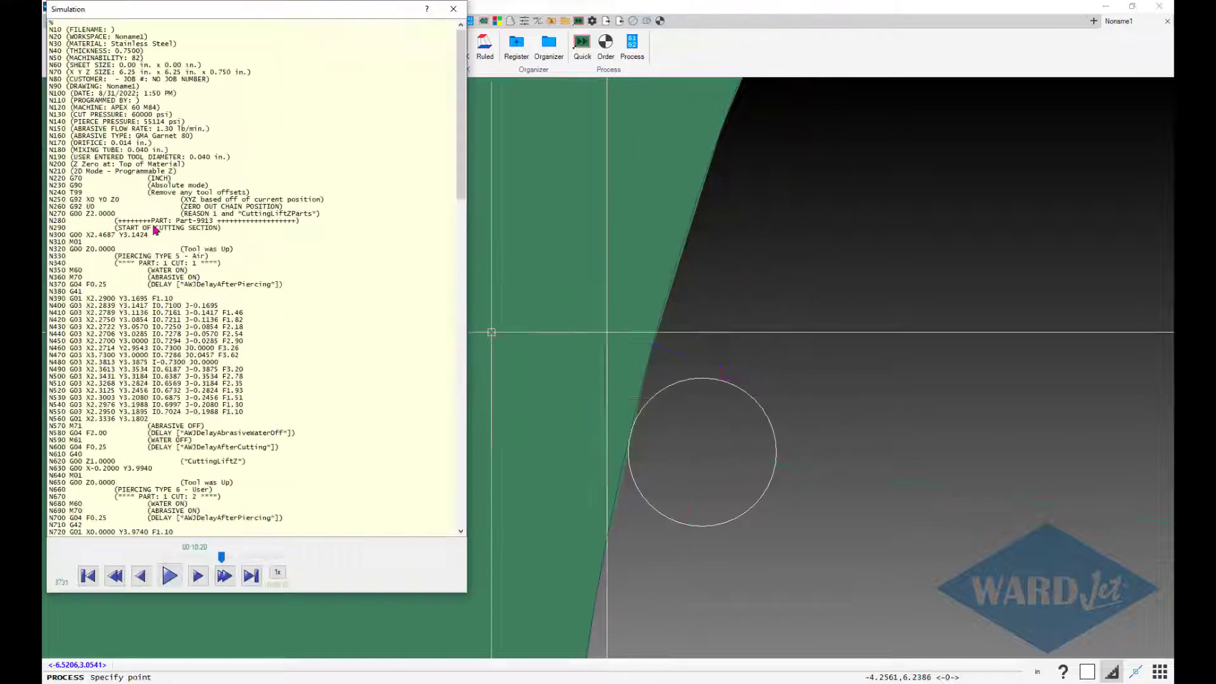
pyautogui.moveTo(239, 341); pyautogui.dragTo(239, 417)
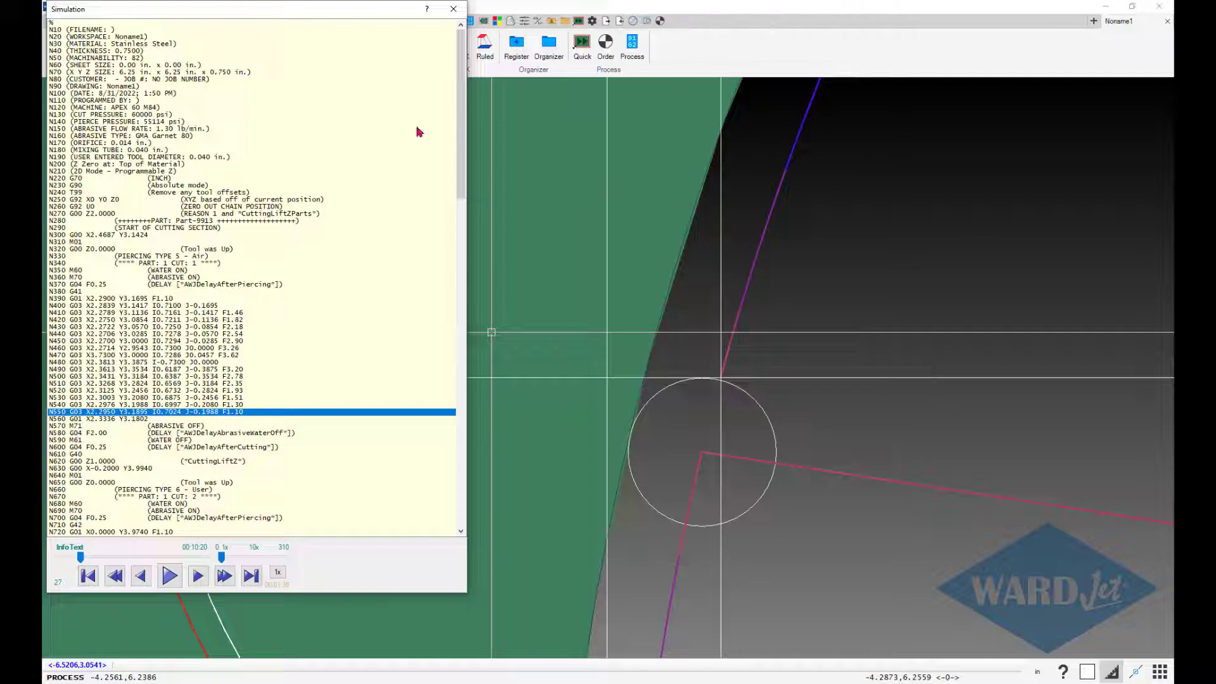
pyautogui.click(454, 9)
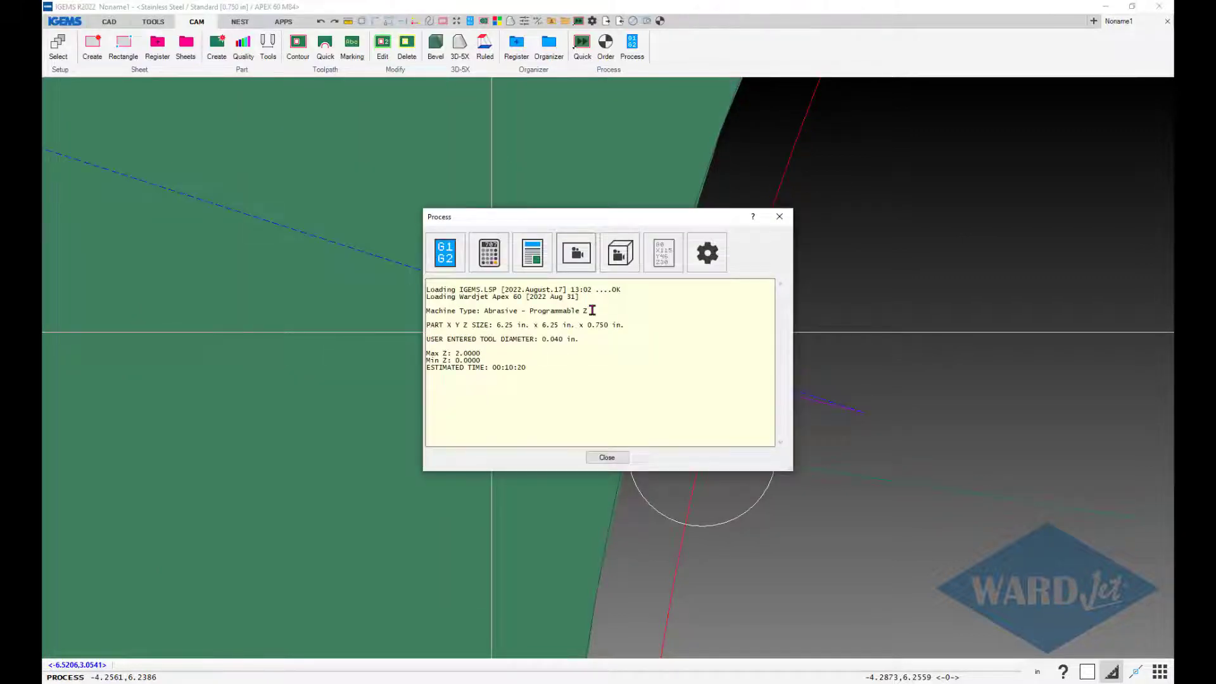
pyautogui.click(606, 457)
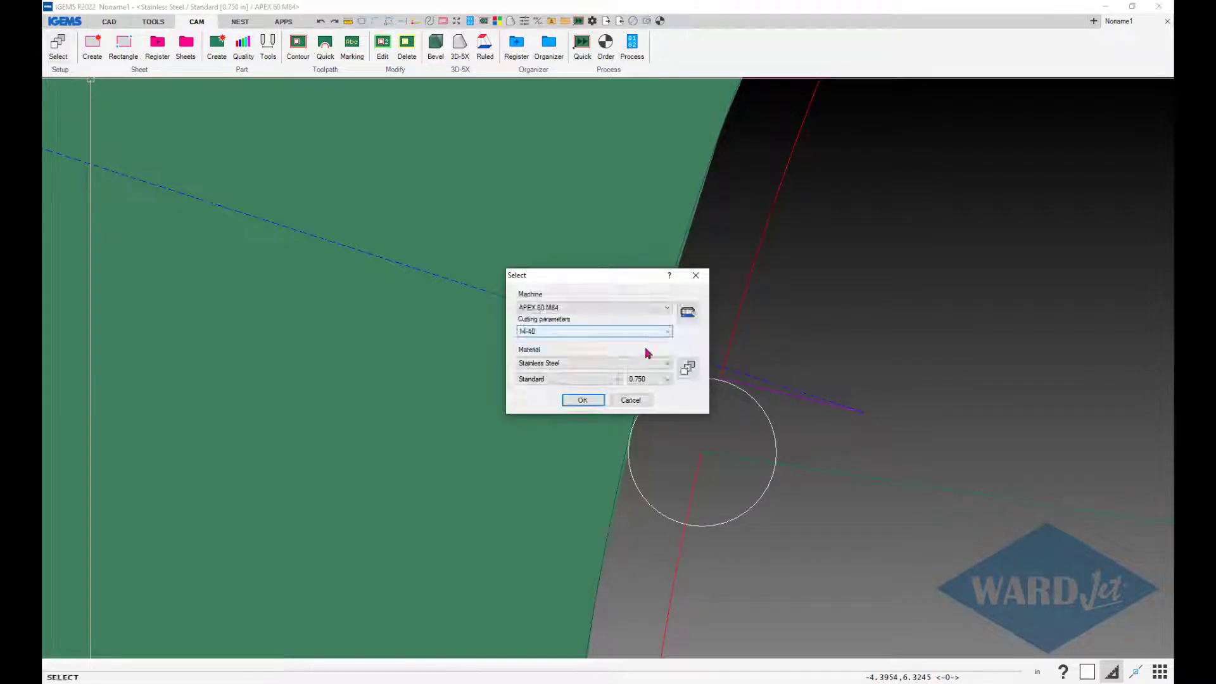
# Confirm the stored Medium corner distance reads 0.226, then switch to the Nib Testing workbook
pyautogui.click(687, 370)
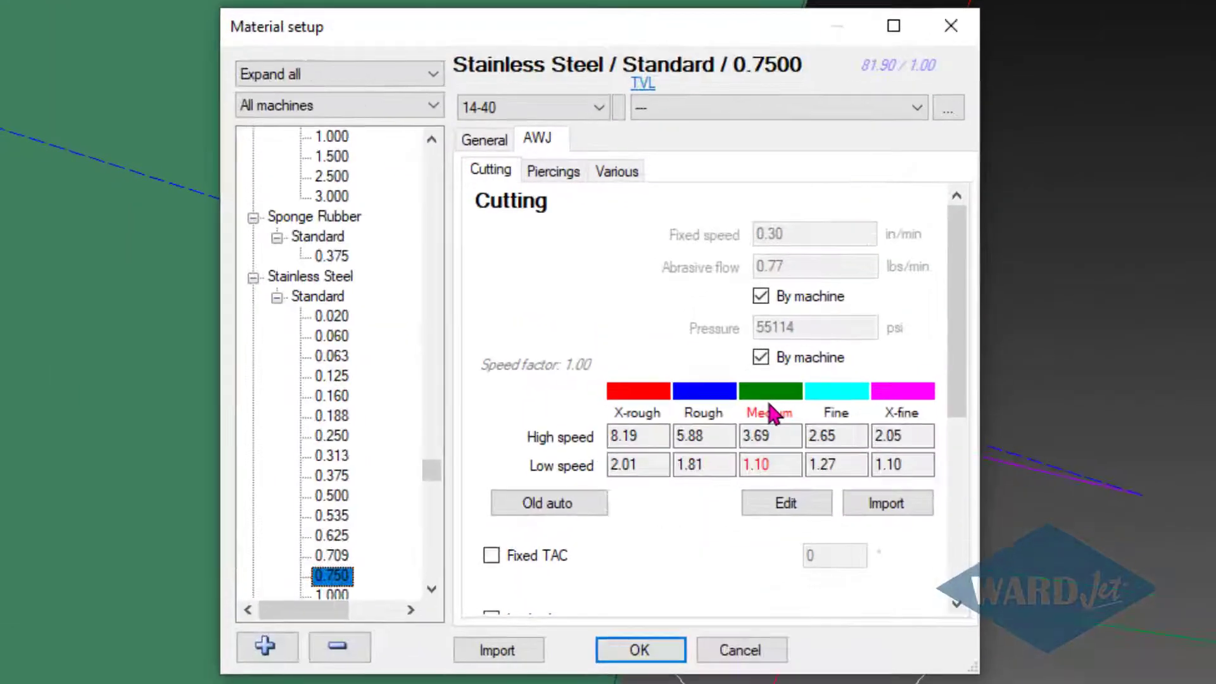
pyautogui.click(789, 507)
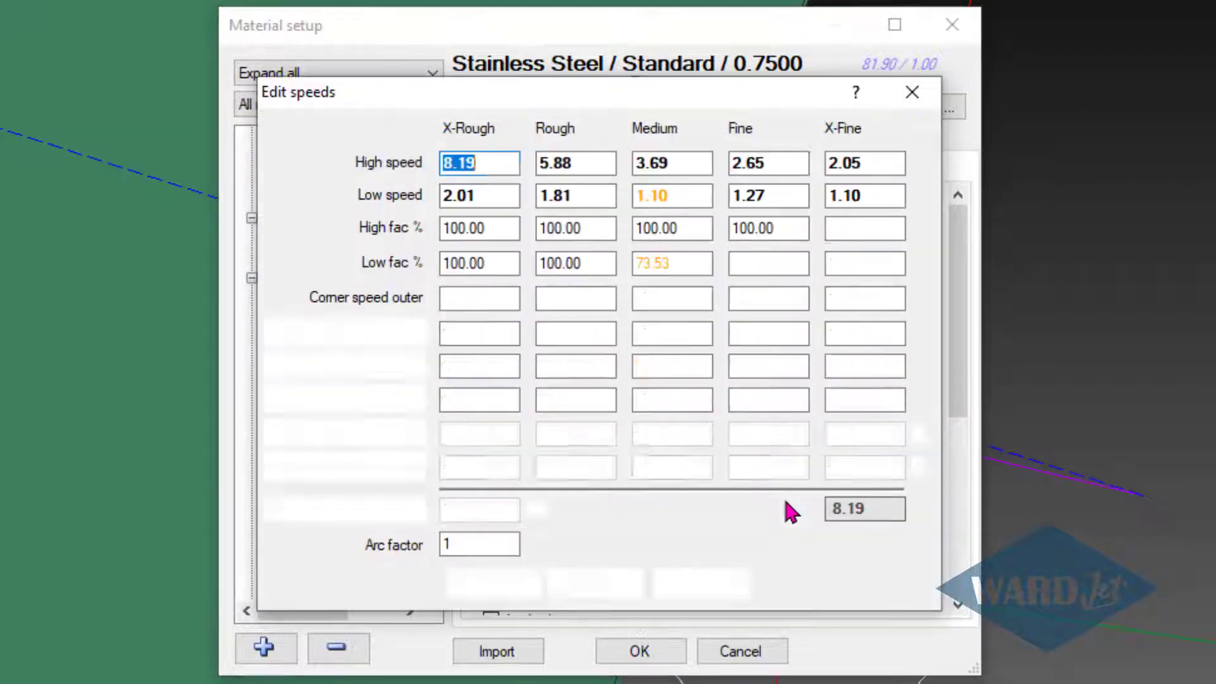
pyautogui.click(671, 373)
pyautogui.doubleClick(659, 372)
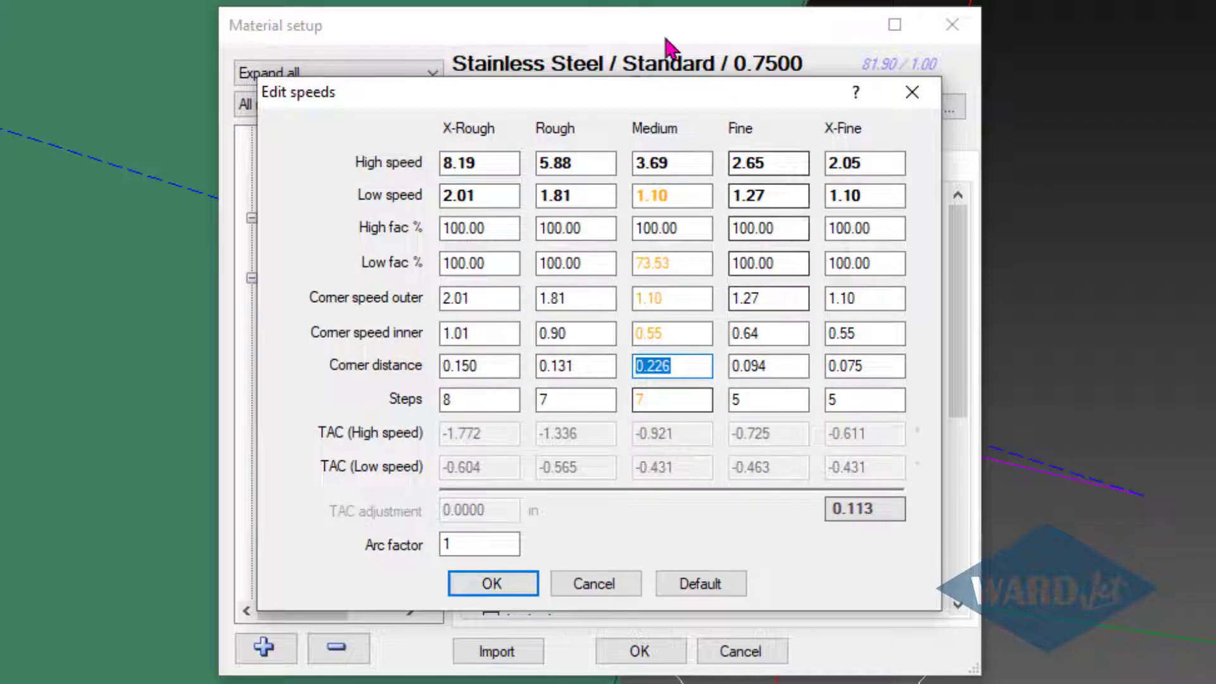
pyautogui.click(493, 585)
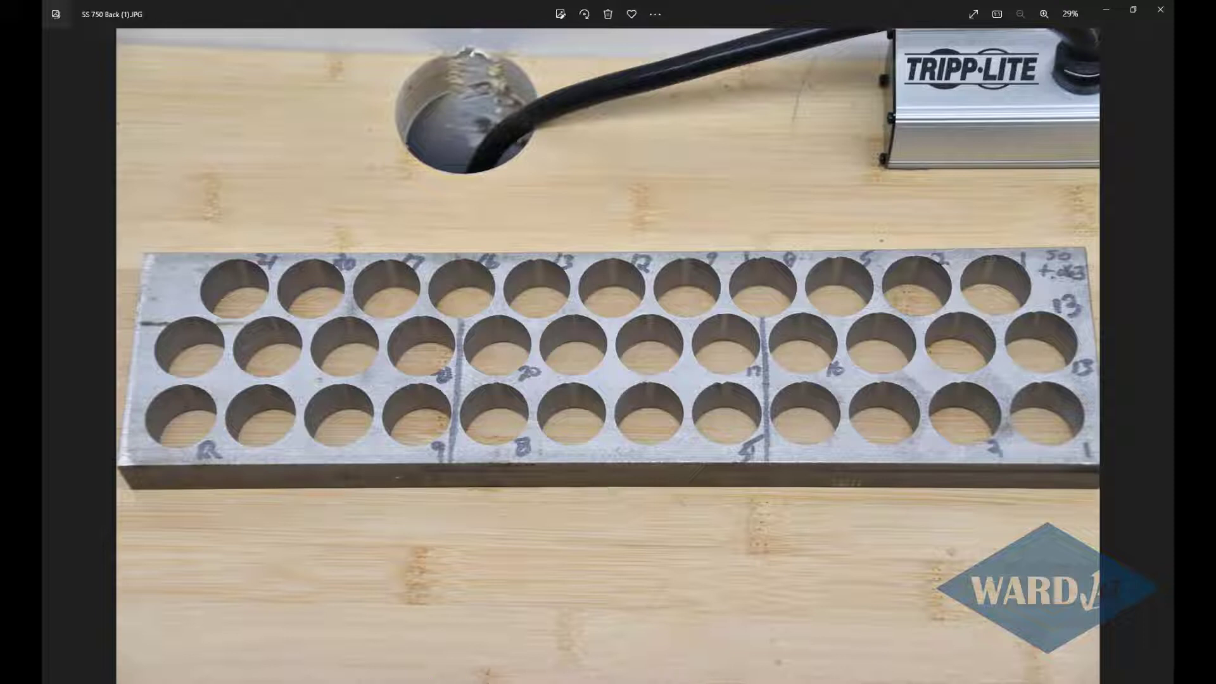
pyautogui.hotkey('alt', 'Tab')
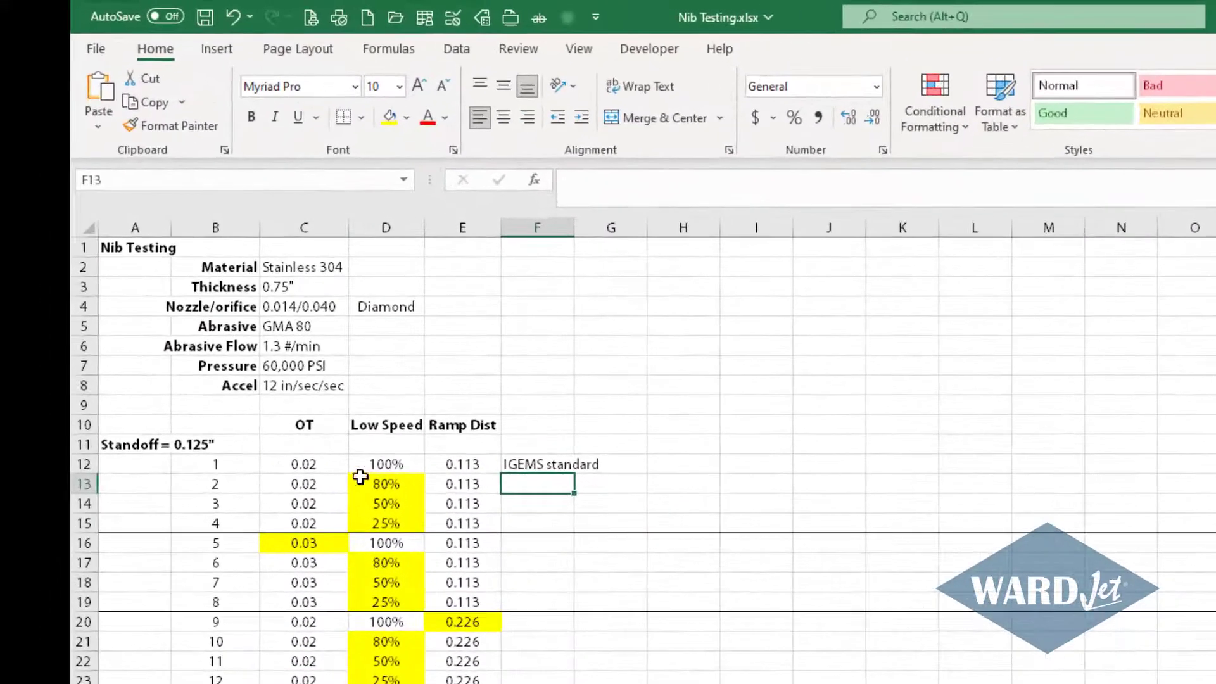
# Review the OT values and low speed percentages, starting at 100%, for tests 1 to 4
pyautogui.click(194, 279)
pyautogui.moveTo(325, 466); pyautogui.dragTo(326, 521)
pyautogui.click(379, 464)
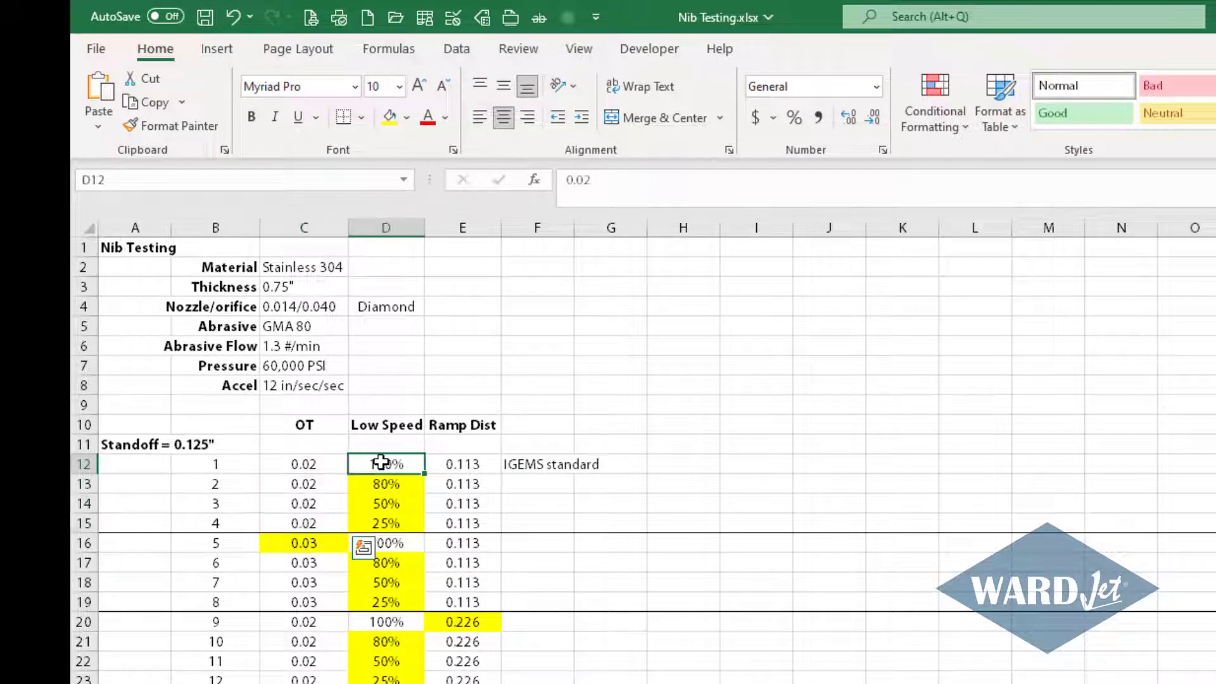
pyautogui.click(405, 484)
pyautogui.click(403, 505)
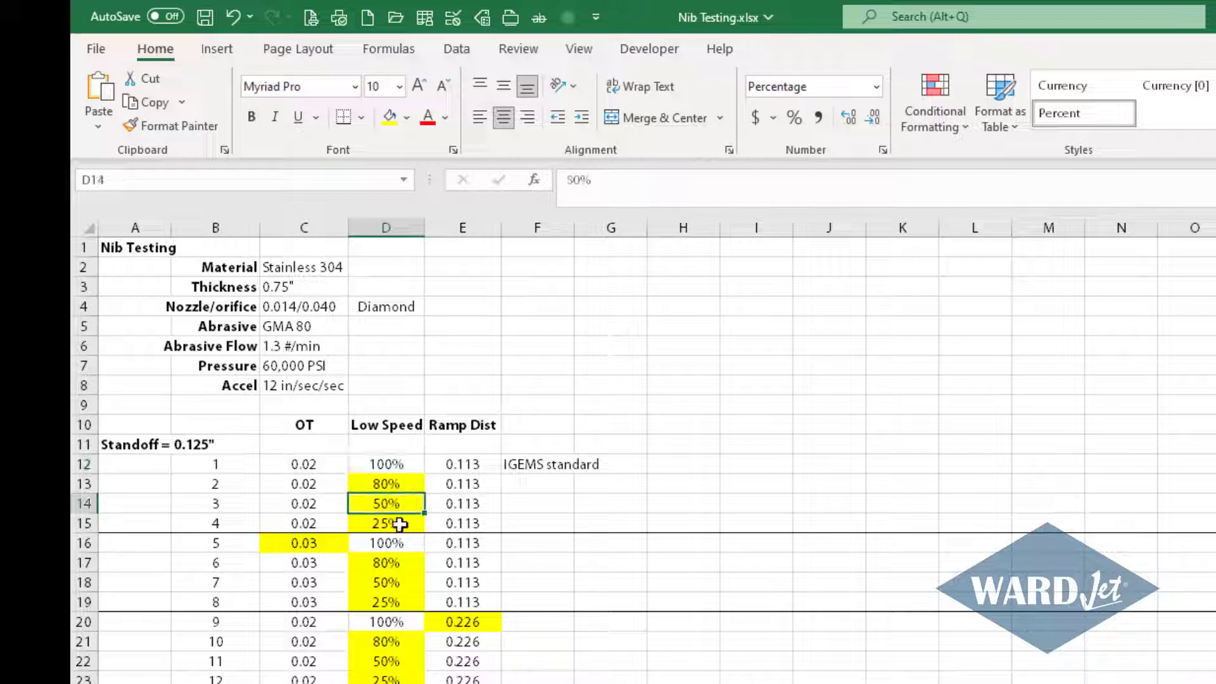
pyautogui.click(400, 524)
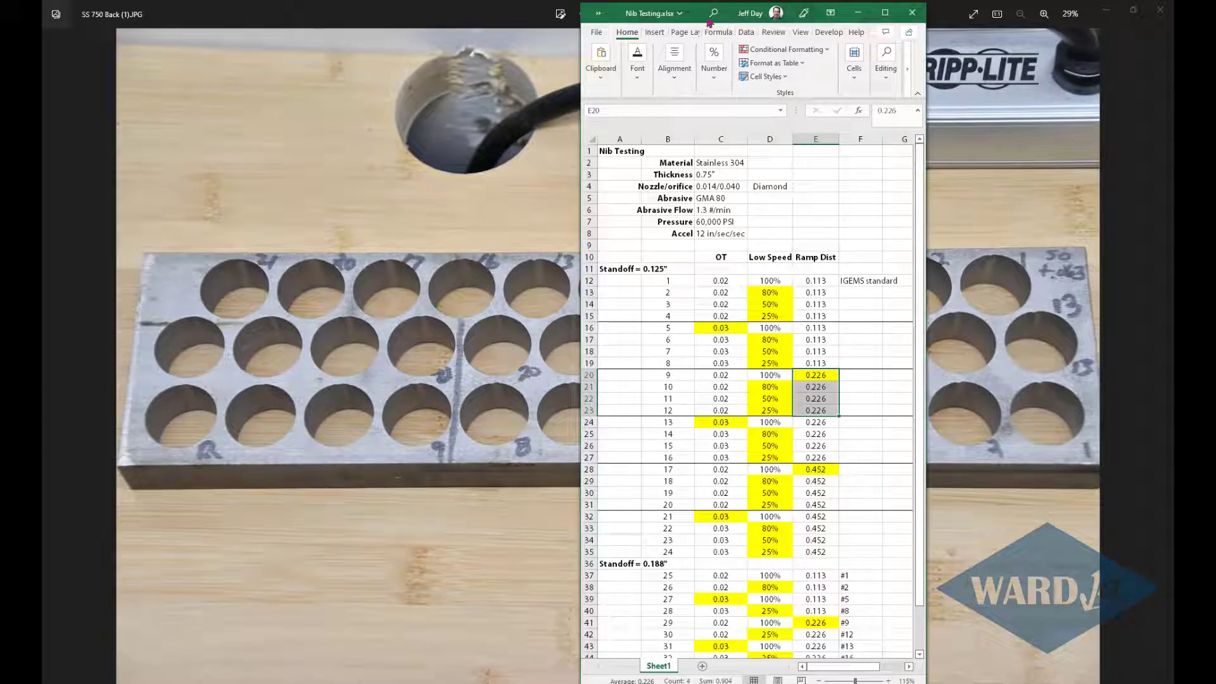
# Narrow the Nib Testing window and place it beside the test plate photo
pyautogui.moveTo(699, 19); pyautogui.dragTo(572, 28)
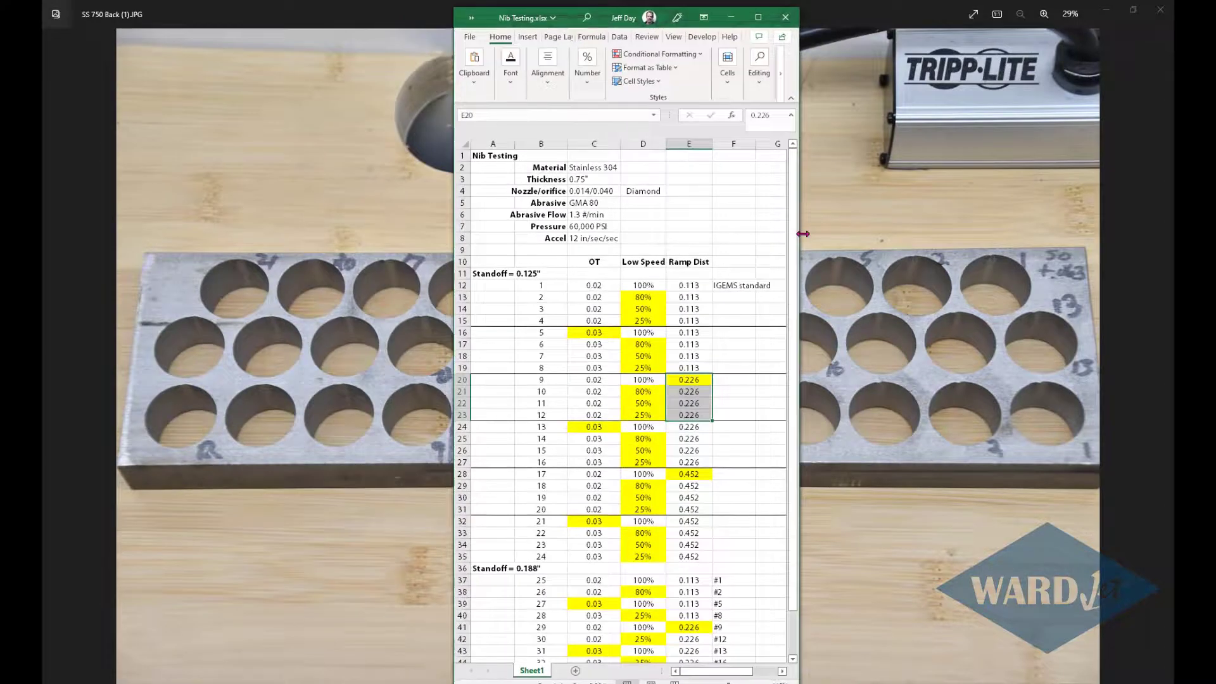
pyautogui.moveTo(802, 233); pyautogui.dragTo(768, 228)
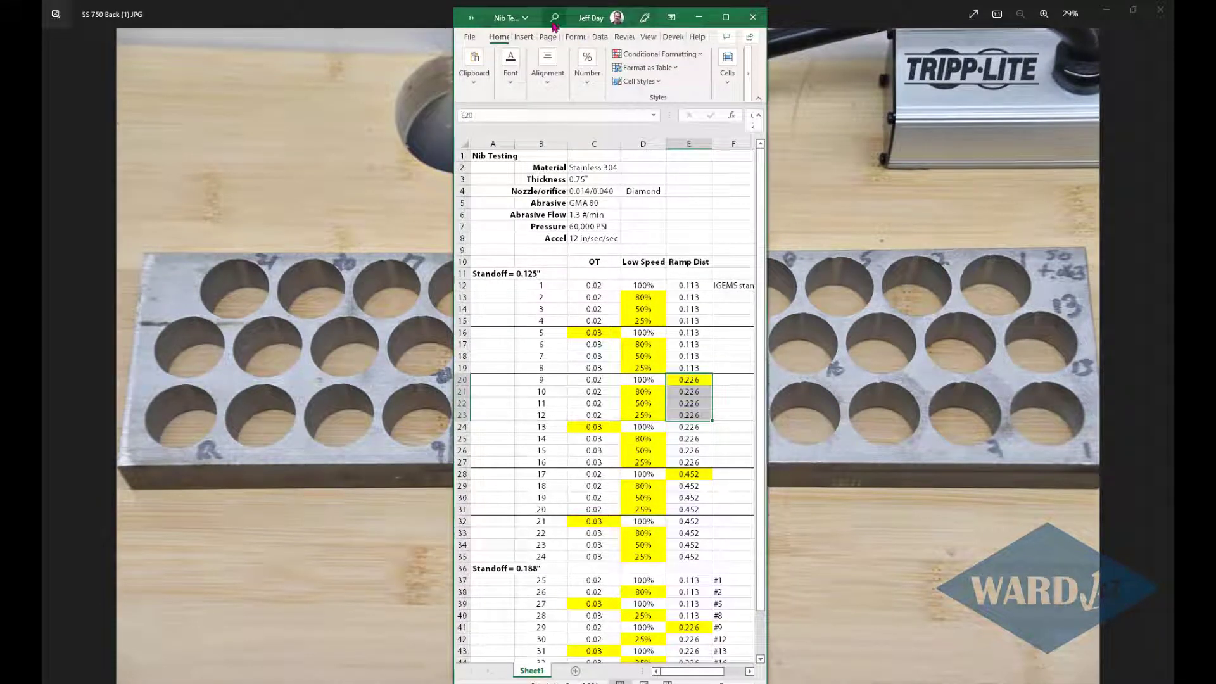
pyautogui.moveTo(554, 26); pyautogui.dragTo(563, 21)
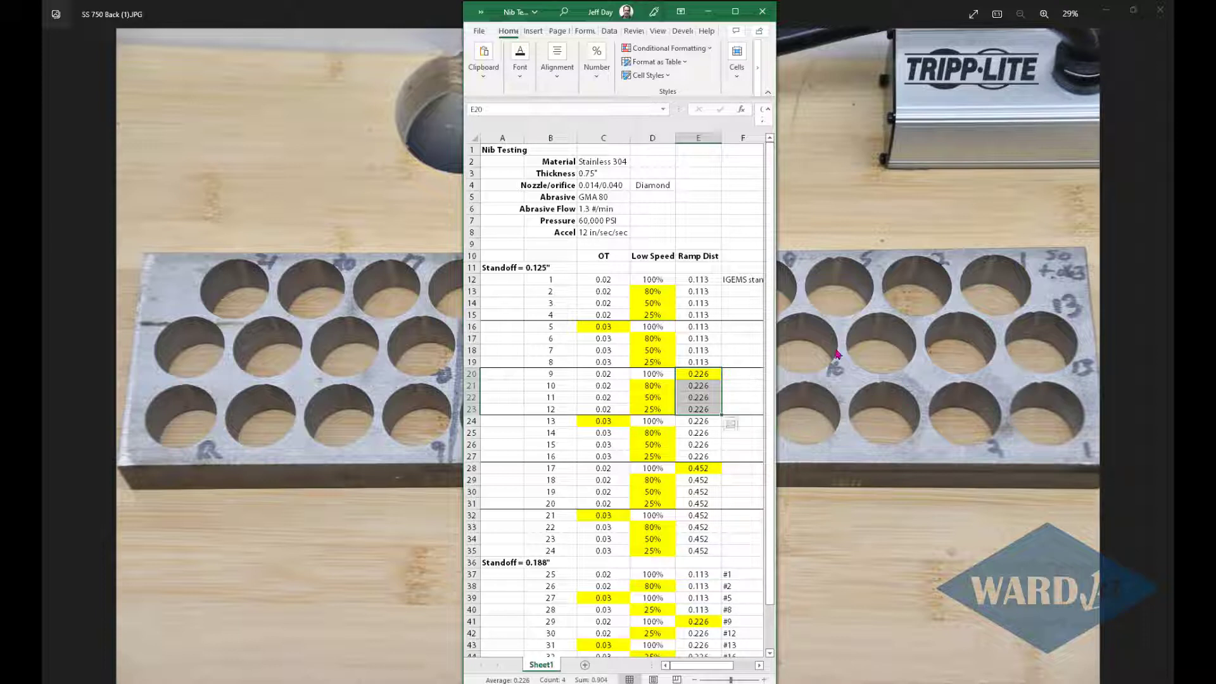
# Review tests 13 to 16, which pair 0.03 OT with 0.226 ramp distance
pyautogui.click(617, 422)
pyautogui.moveTo(613, 433); pyautogui.dragTo(607, 460)
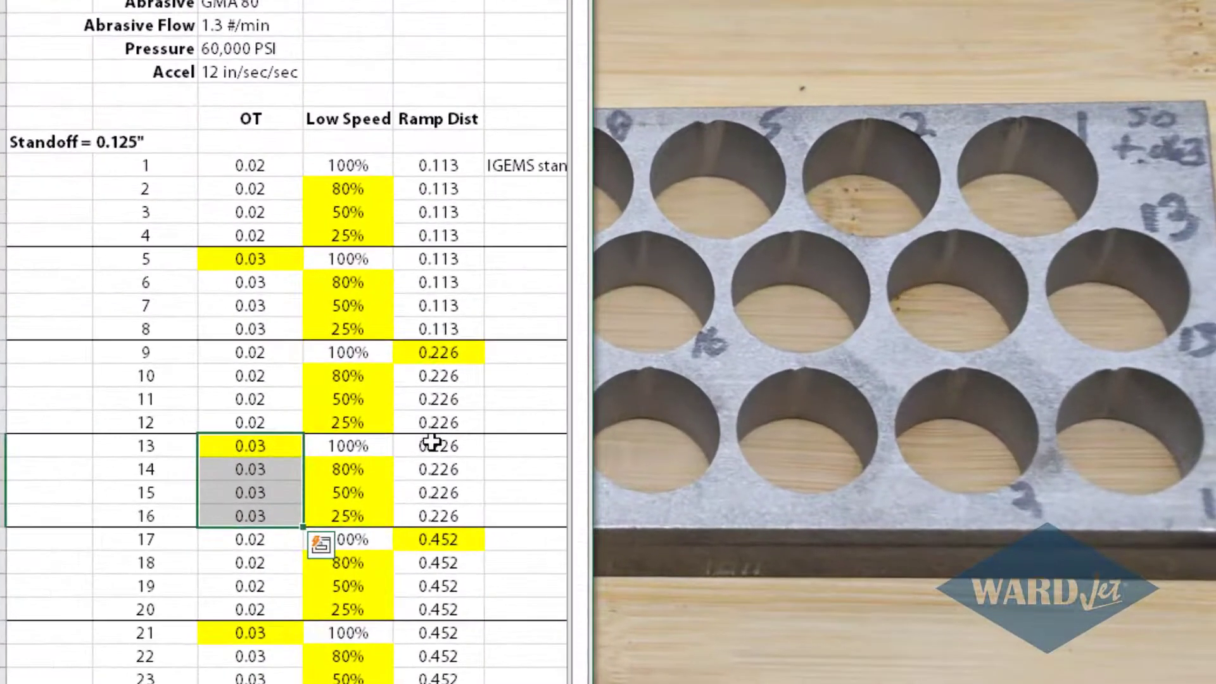
pyautogui.moveTo(697, 423); pyautogui.dragTo(696, 456)
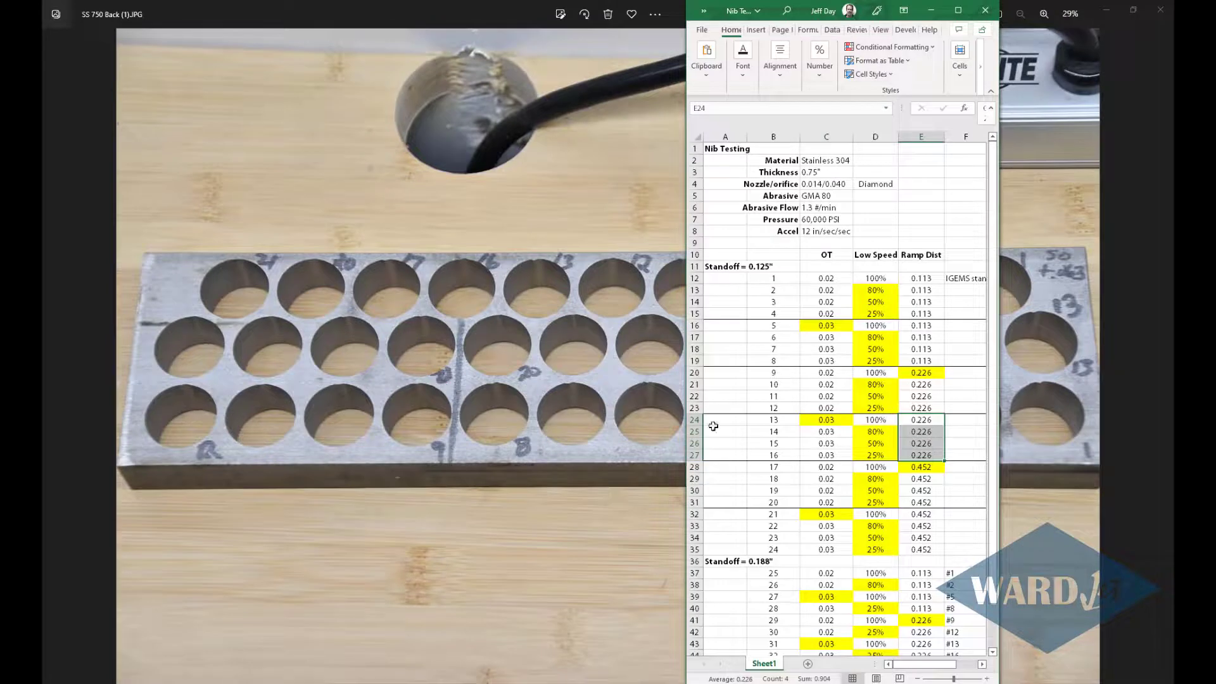
pyautogui.click(836, 517)
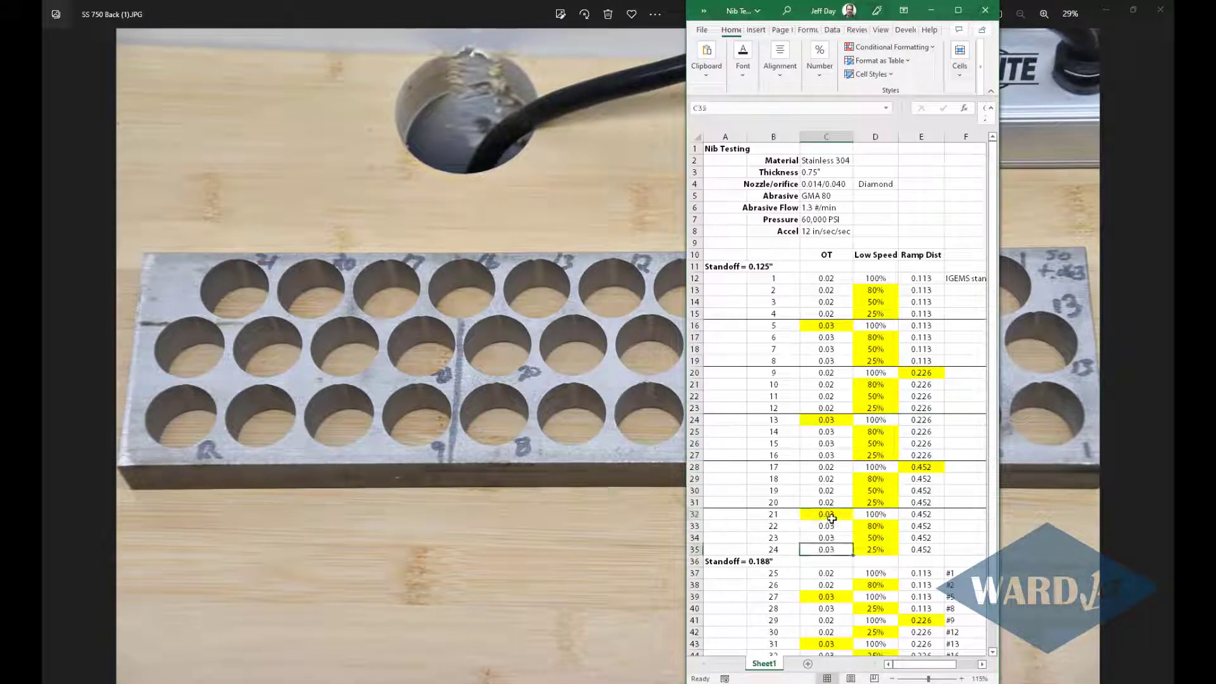
pyautogui.click(831, 559)
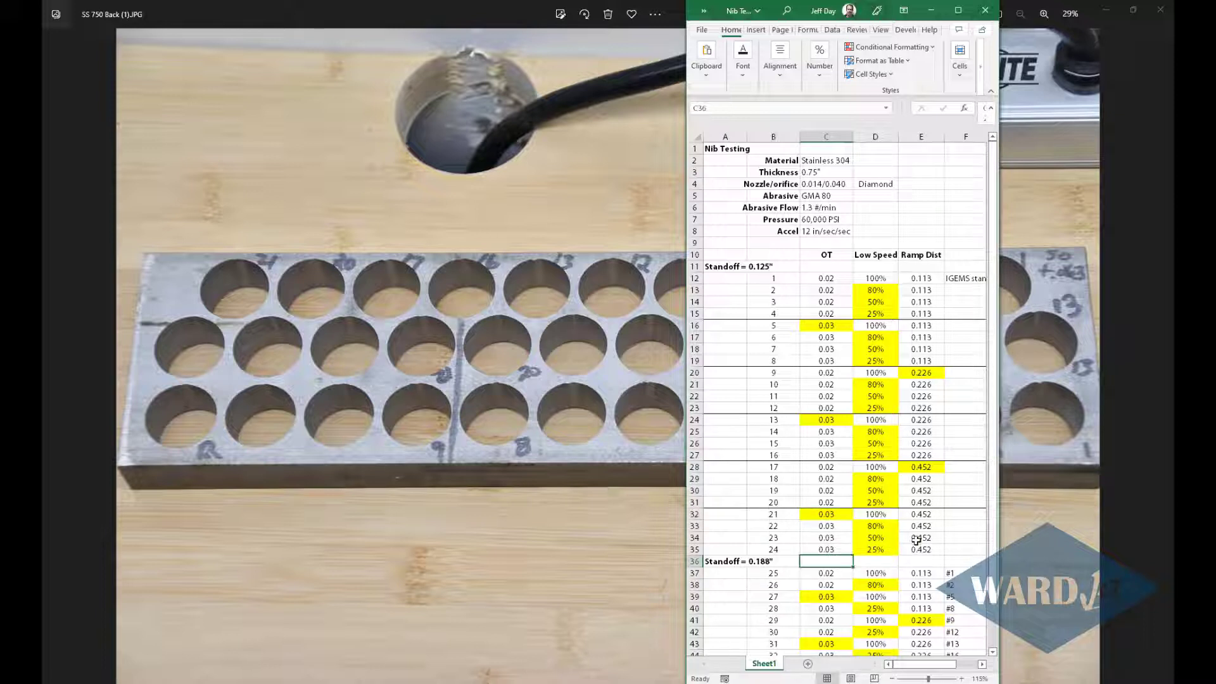
pyautogui.moveTo(925, 515); pyautogui.dragTo(924, 549)
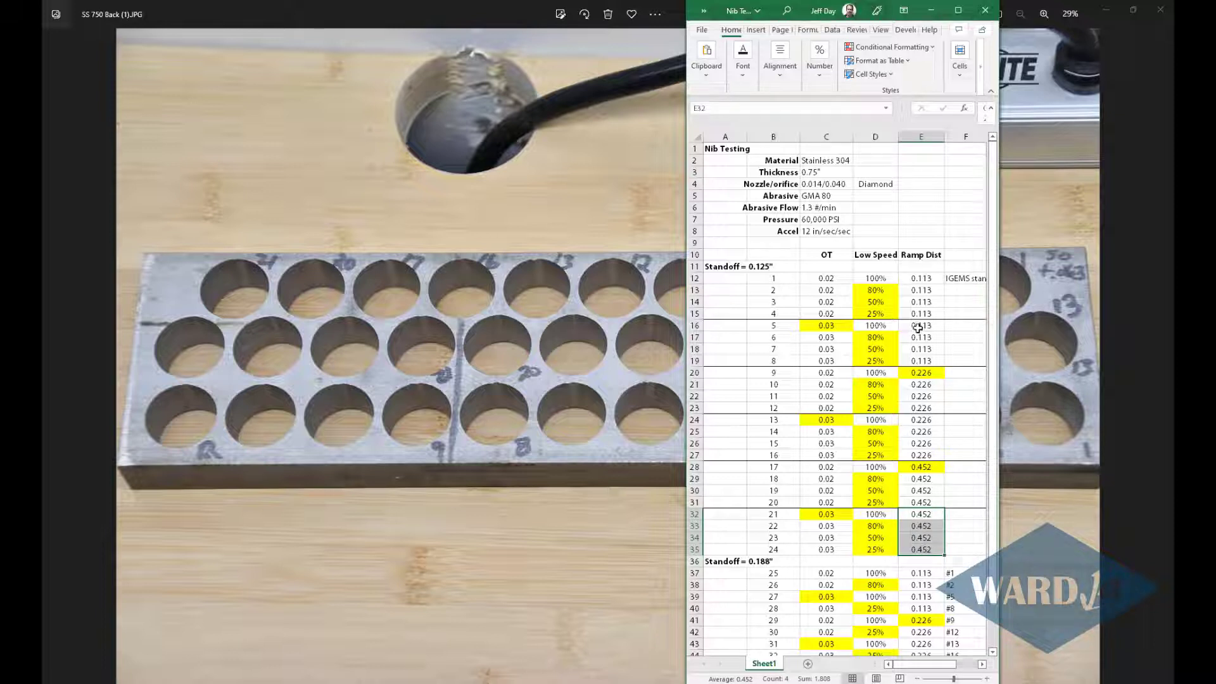
pyautogui.click(914, 280)
pyautogui.click(922, 515)
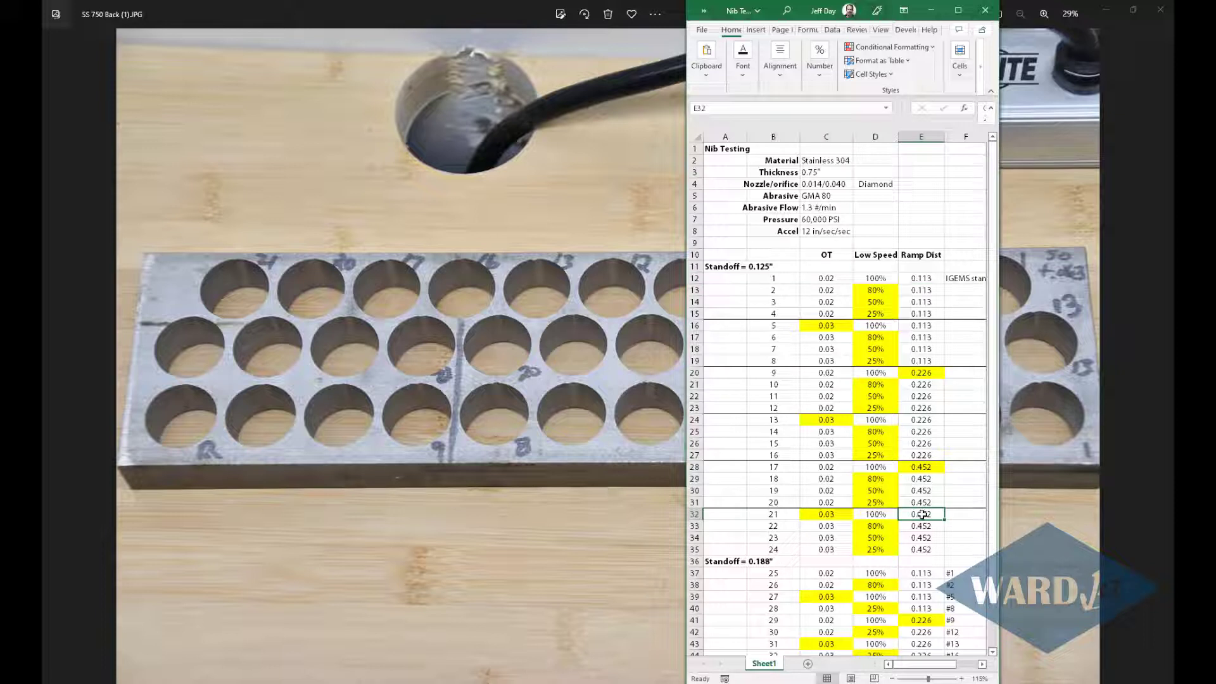
pyautogui.moveTo(922, 515); pyautogui.dragTo(922, 549)
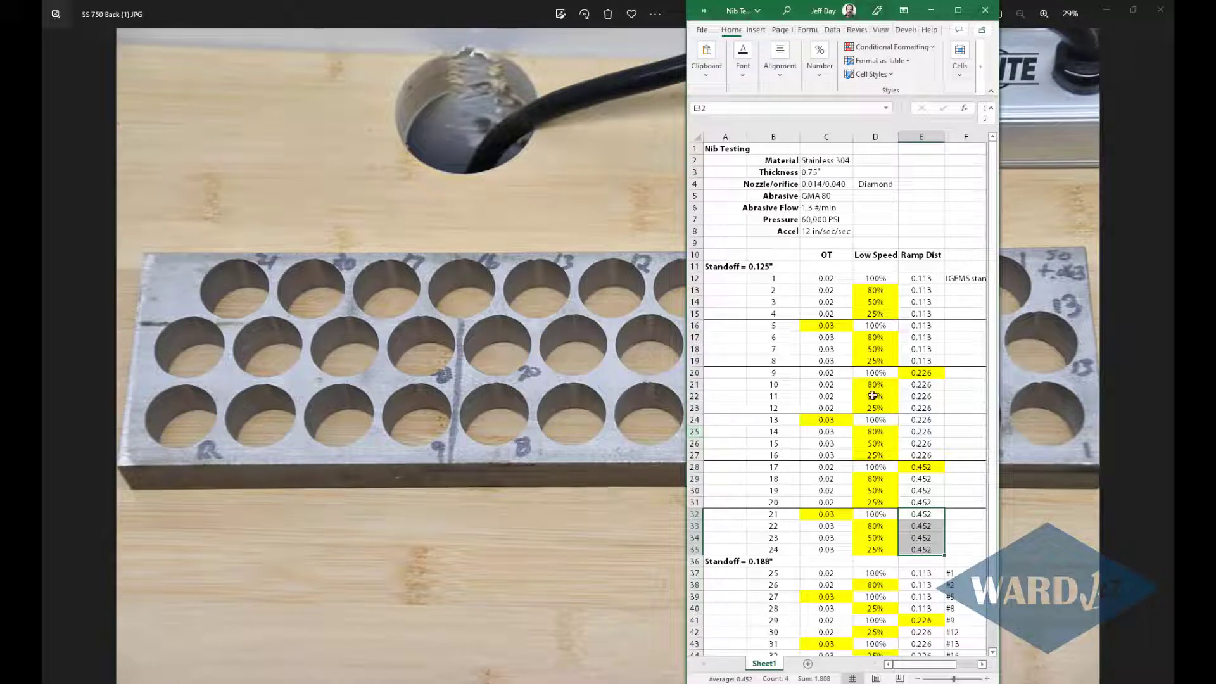
pyautogui.moveTo(917, 376); pyautogui.dragTo(888, 408)
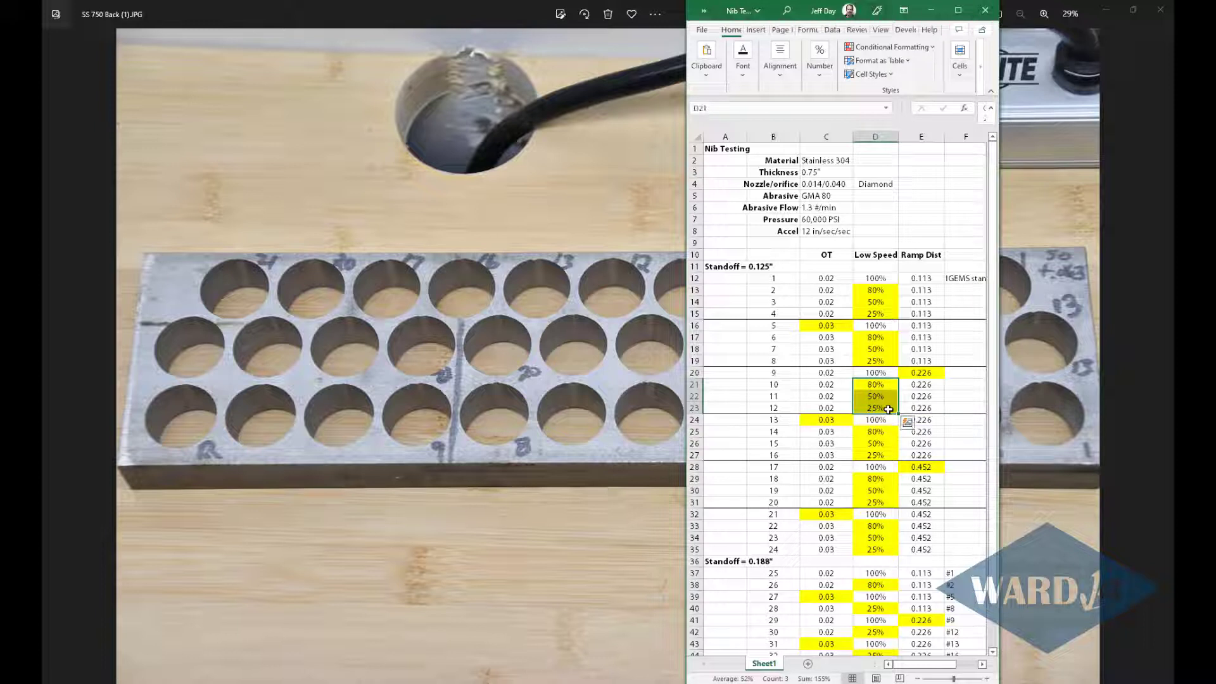